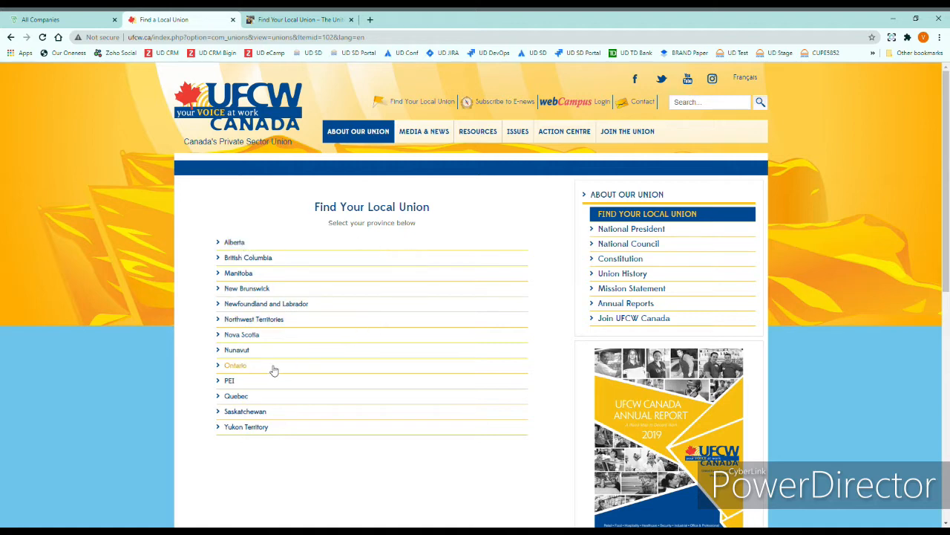
# Step: Choose Ontario in the province list to list Locals 102 through 232
pyautogui.click(236, 368)
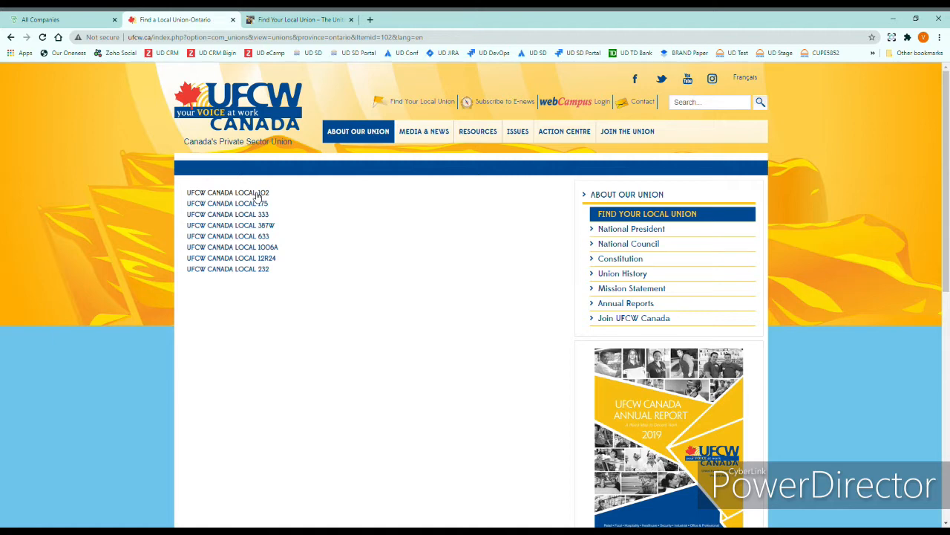
# Step: Open the UFCW CANADA LOCAL 102 details page and highlight the president's name and e-mail address
pyautogui.click(236, 194)
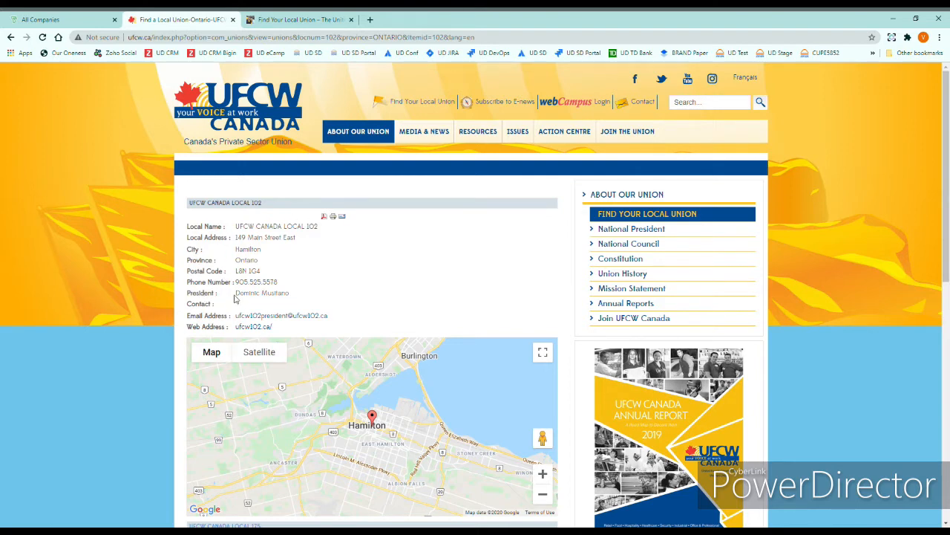
pyautogui.moveTo(235, 294); pyautogui.dragTo(293, 300)
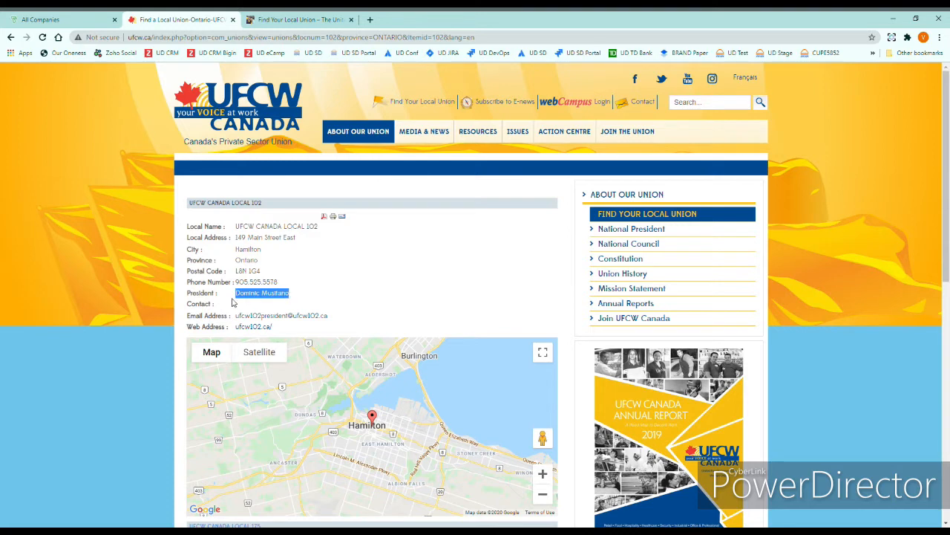
pyautogui.click(330, 322)
pyautogui.moveTo(330, 322); pyautogui.dragTo(239, 319)
pyautogui.click(378, 291)
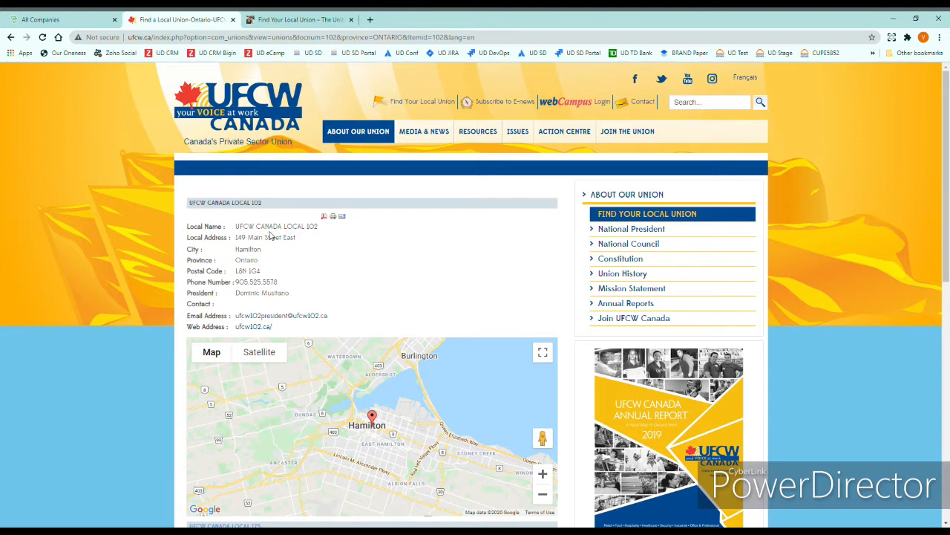
# Step: Start a new Bigin company with Company Name UFCW CANADA LOCAL 102, copied from the local's page
pyautogui.click(58, 23)
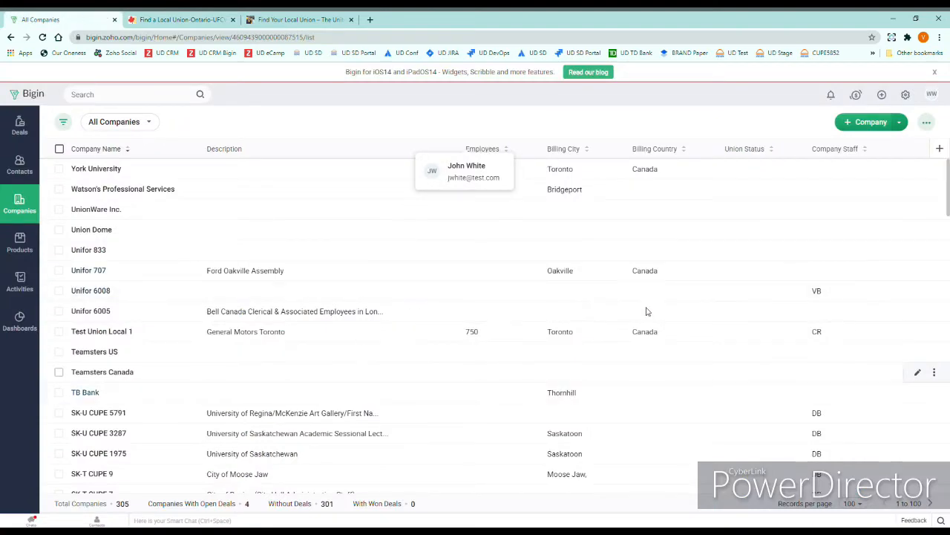
pyautogui.click(873, 123)
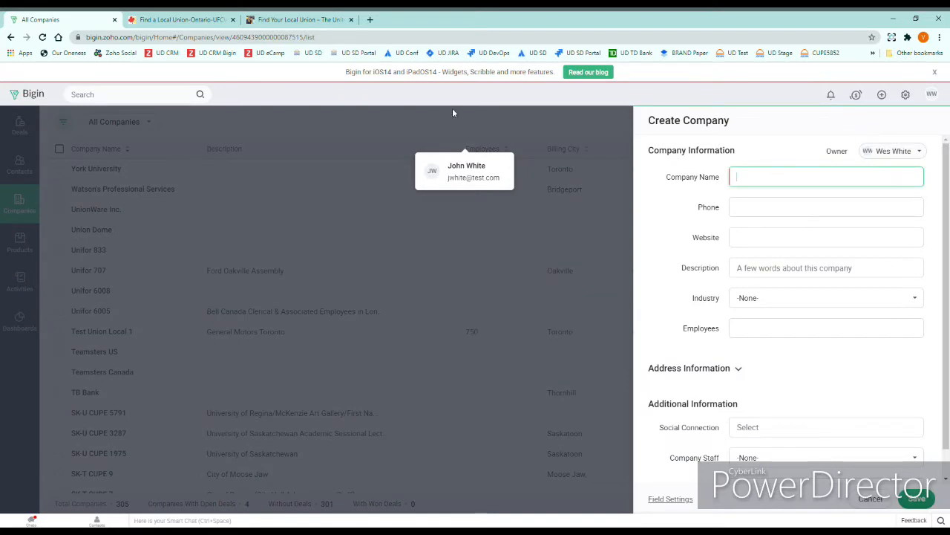
pyautogui.click(160, 20)
pyautogui.tripleClick(297, 227)
pyautogui.hotkey('ctrl', 'c')
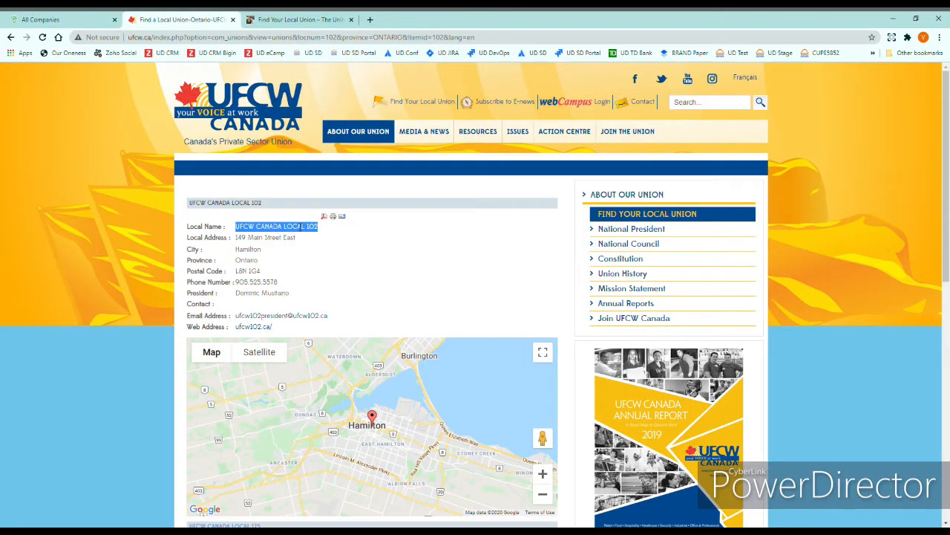
pyautogui.click(67, 19)
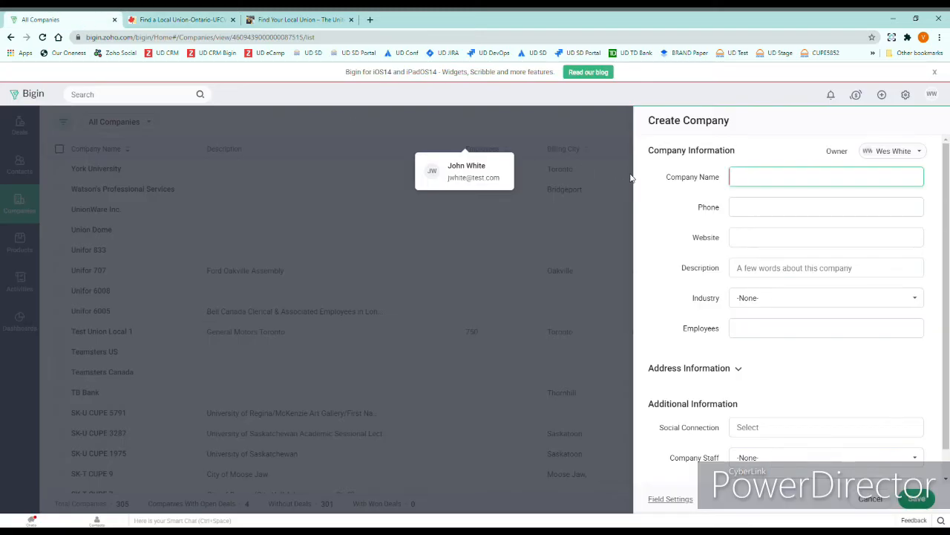
pyautogui.hotkey('ctrl', 'v')
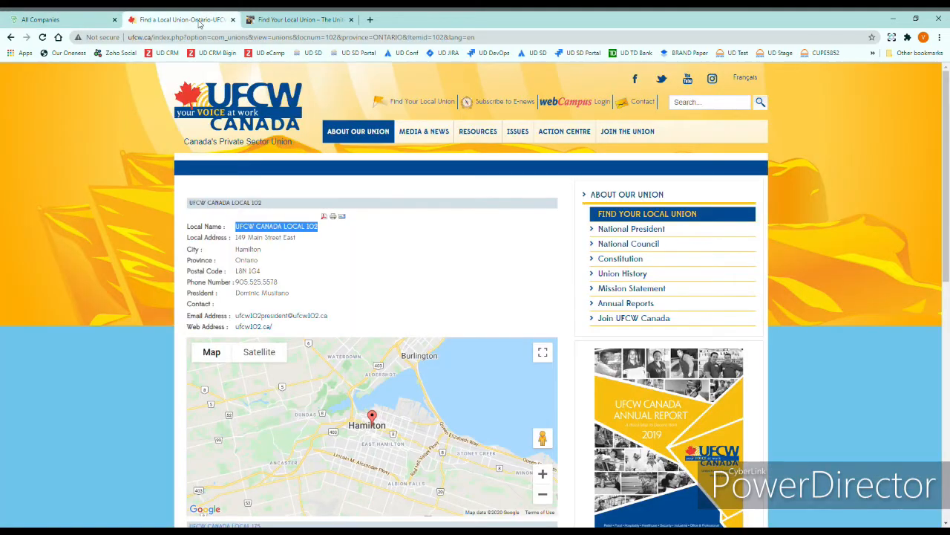
# Step: Set the company's Website to ufcw102.ca/ and remove the stray leading space
pyautogui.click(178, 19)
pyautogui.moveTo(280, 330); pyautogui.dragTo(234, 328)
pyautogui.hotkey('ctrl', 'c')
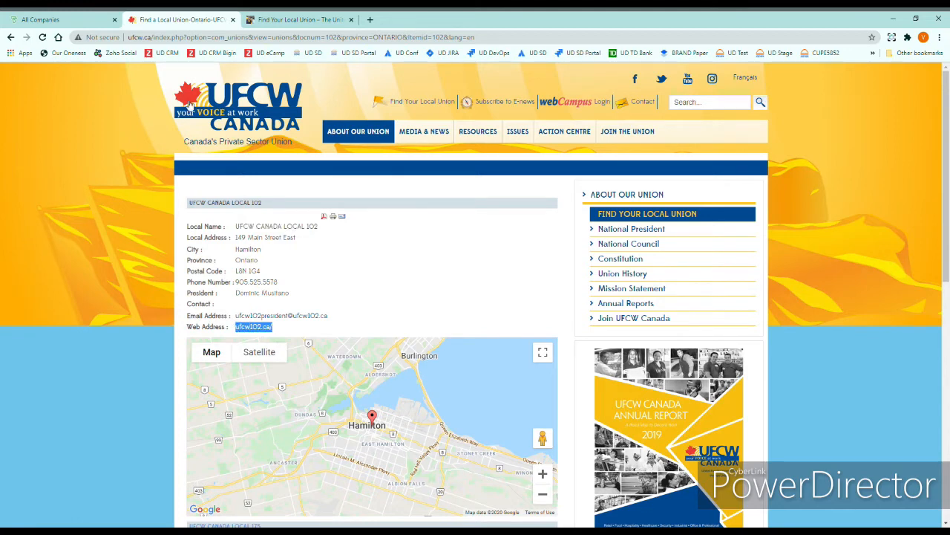
pyautogui.click(70, 19)
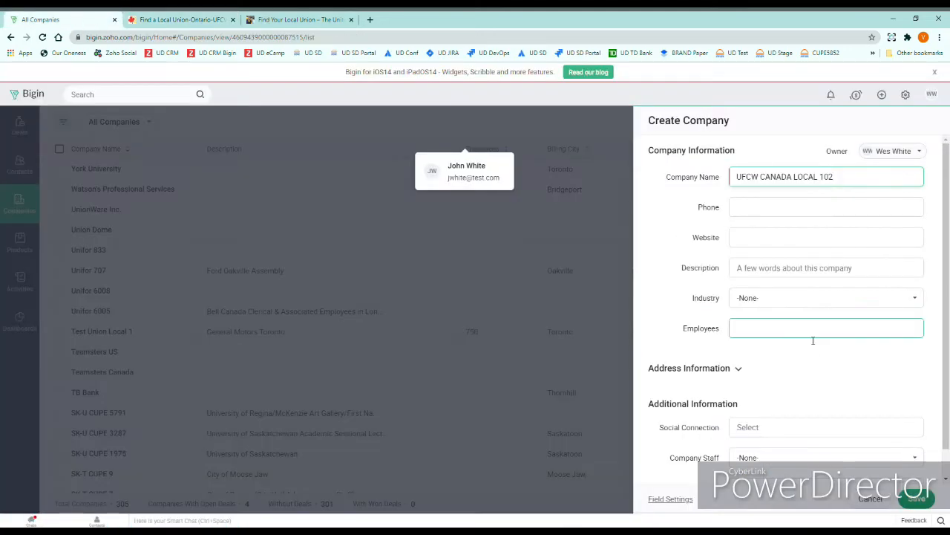
pyautogui.click(762, 239)
pyautogui.hotkey('ctrl', 'v')
pyautogui.moveTo(756, 240); pyautogui.dragTo(694, 227)
pyautogui.press('BackSpace')
pyautogui.click(787, 270)
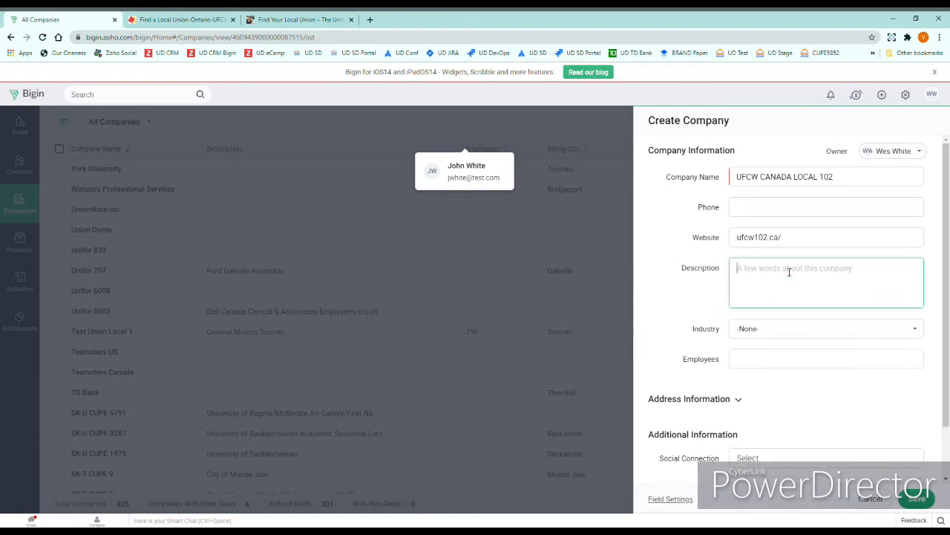
pyautogui.click(180, 19)
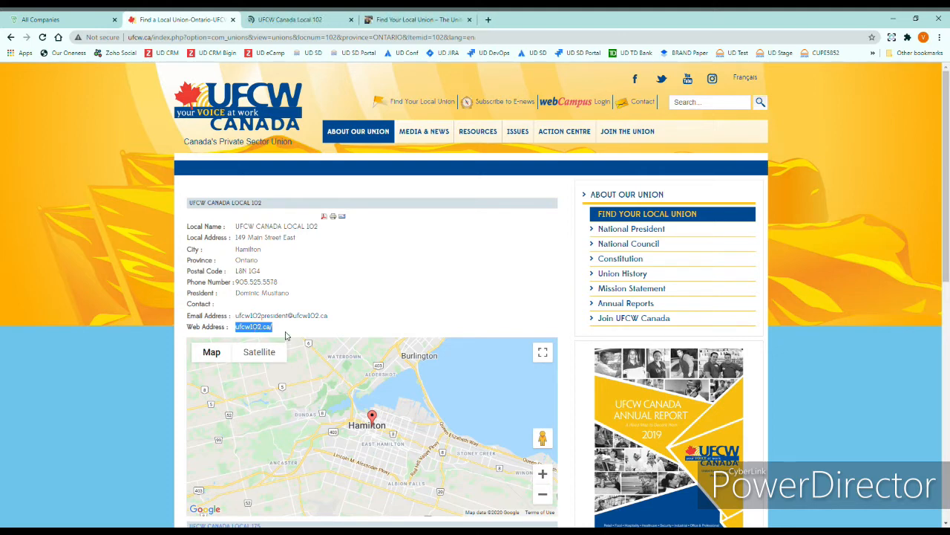
# Step: Open the ufcw102.ca home page in a new tab and scroll through it
pyautogui.click(311, 21)
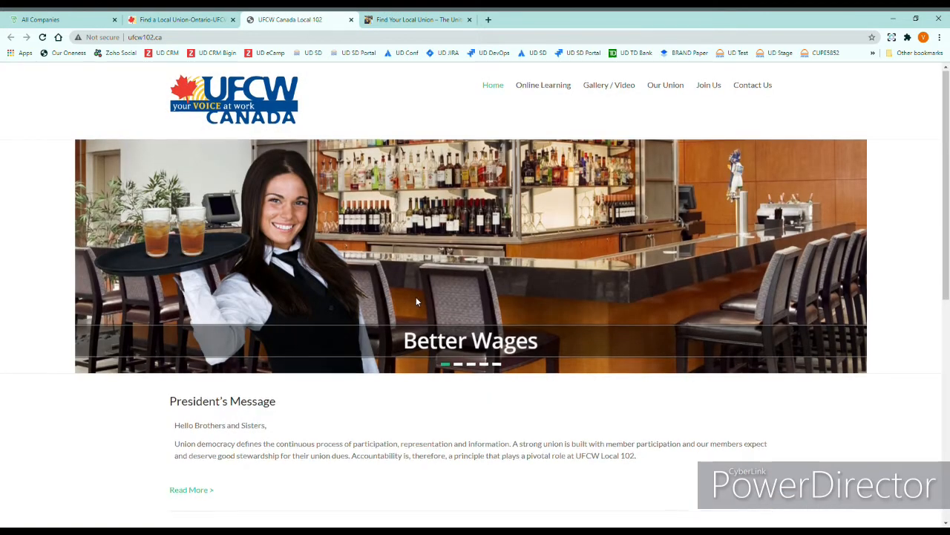
pyautogui.scroll(-1, 416, 301)
pyautogui.scroll(1, 417, 301)
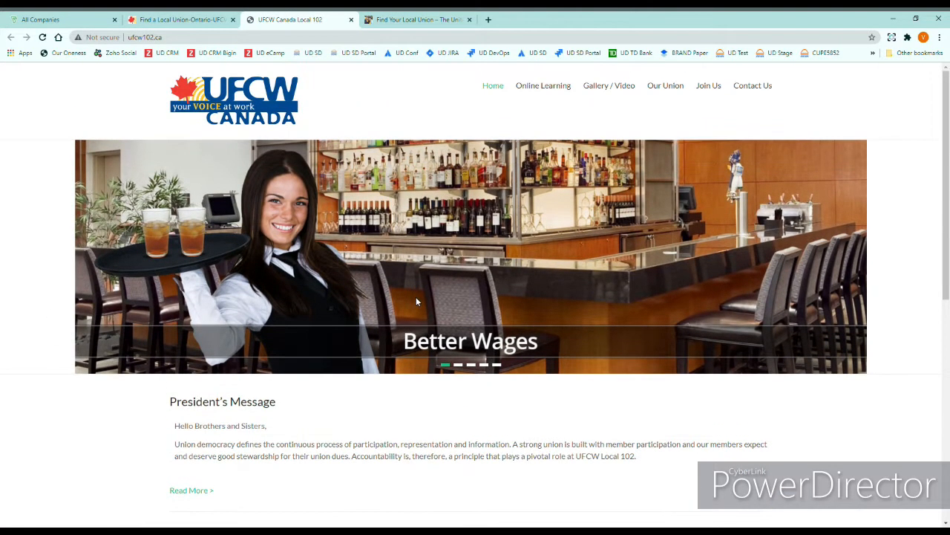
pyautogui.scroll(-5, 309, 296)
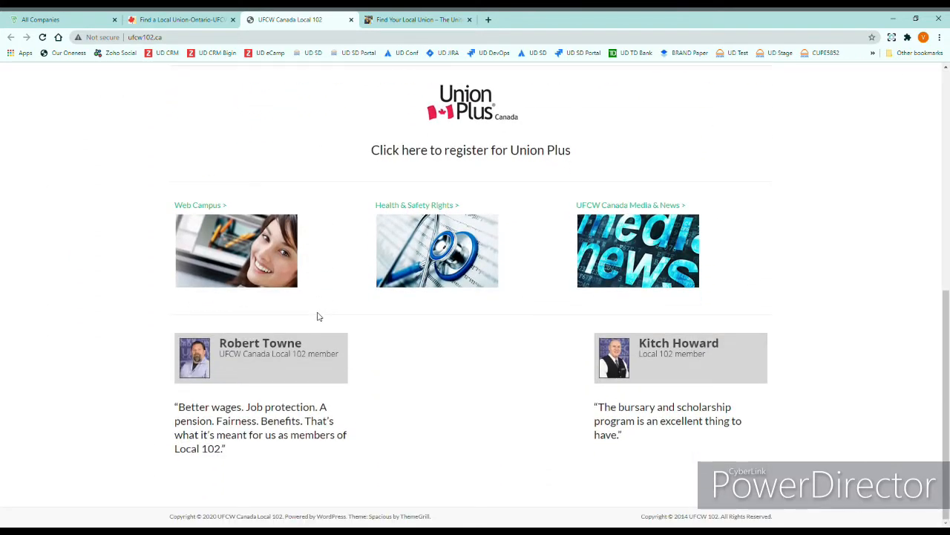
pyautogui.scroll(5, 317, 316)
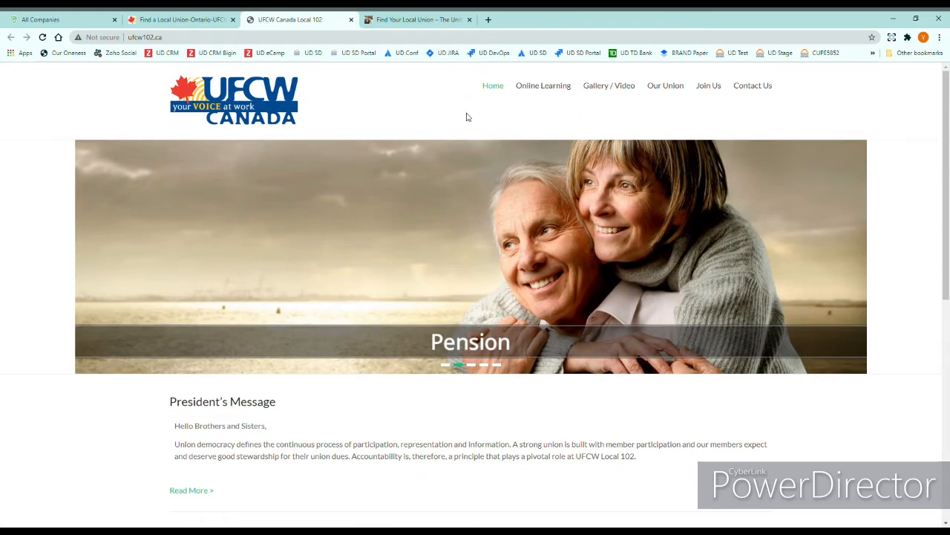
pyautogui.moveTo(666, 88)
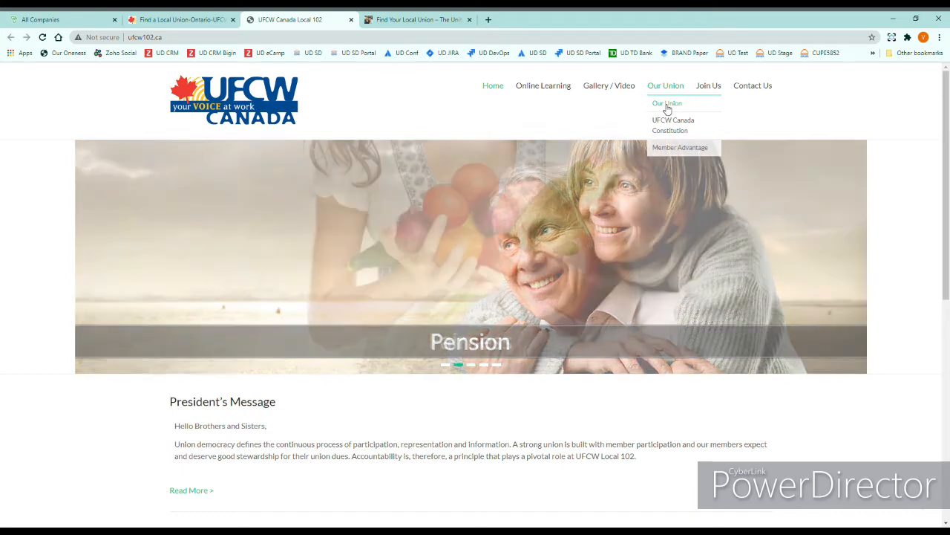
# Step: Open the Our Union page and put 'Hospitality and Restaurants' into the company's Description
pyautogui.click(668, 105)
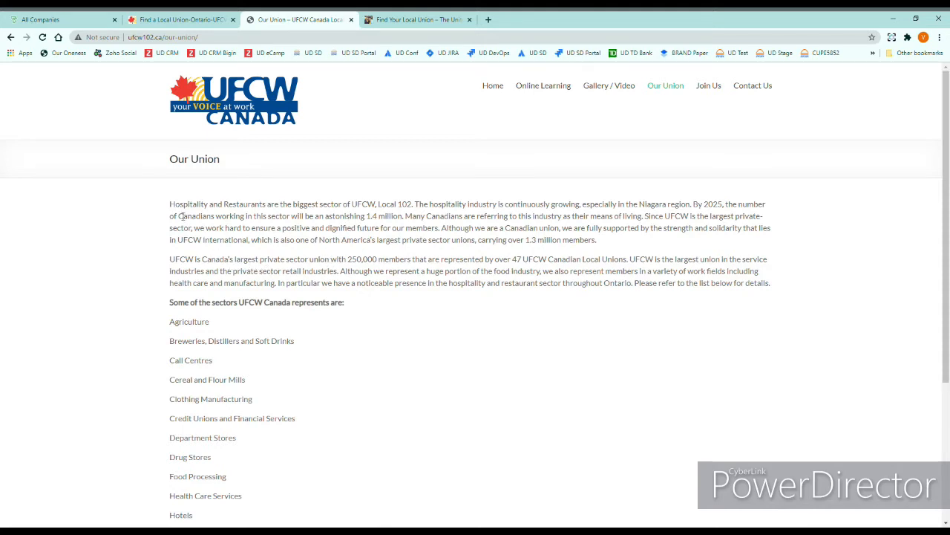
pyautogui.moveTo(170, 206); pyautogui.dragTo(248, 210)
pyautogui.hotkey('ctrl', 'c')
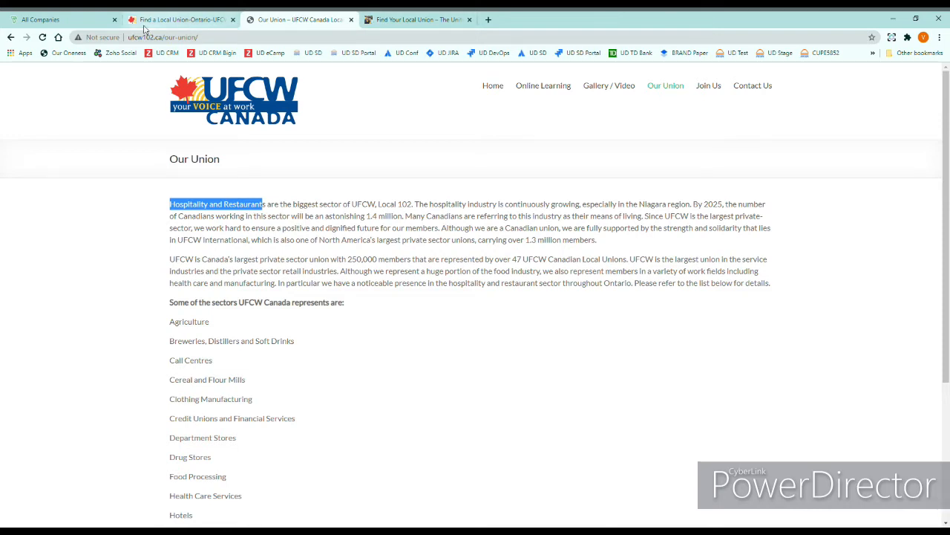
pyautogui.click(94, 23)
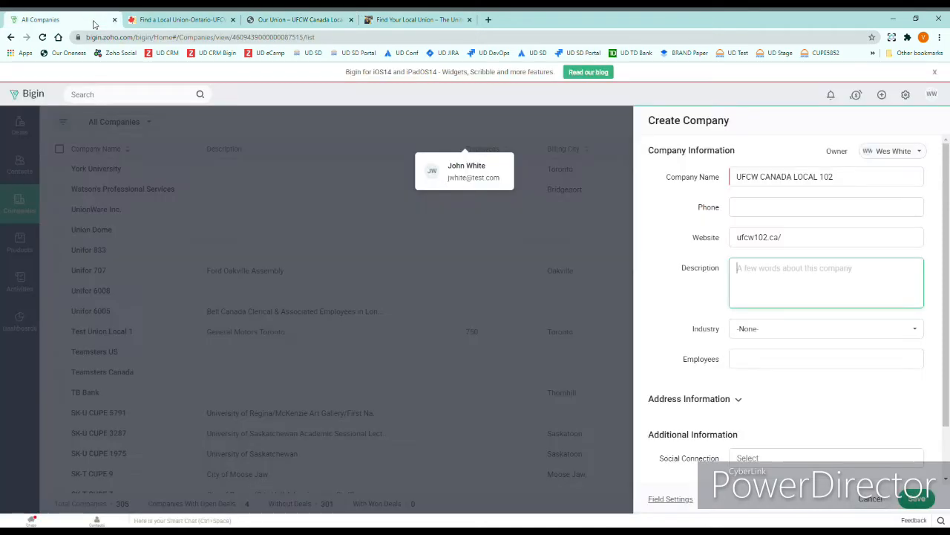
pyautogui.click(792, 271)
pyautogui.hotkey('ctrl', 'v')
pyautogui.write('s')
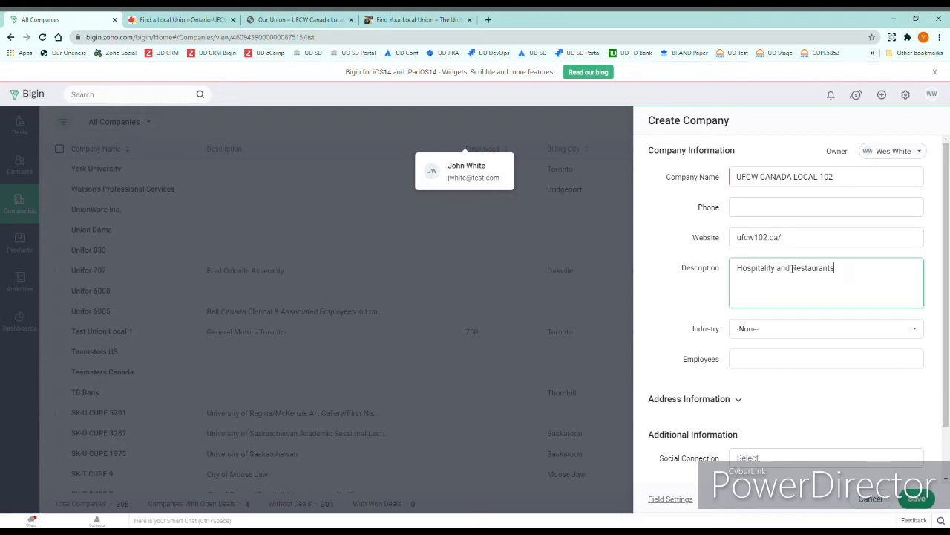
pyautogui.click(800, 358)
# Step: Back on the Our Union page, select the sentence about UFCW's 250,000 members
pyautogui.click(195, 22)
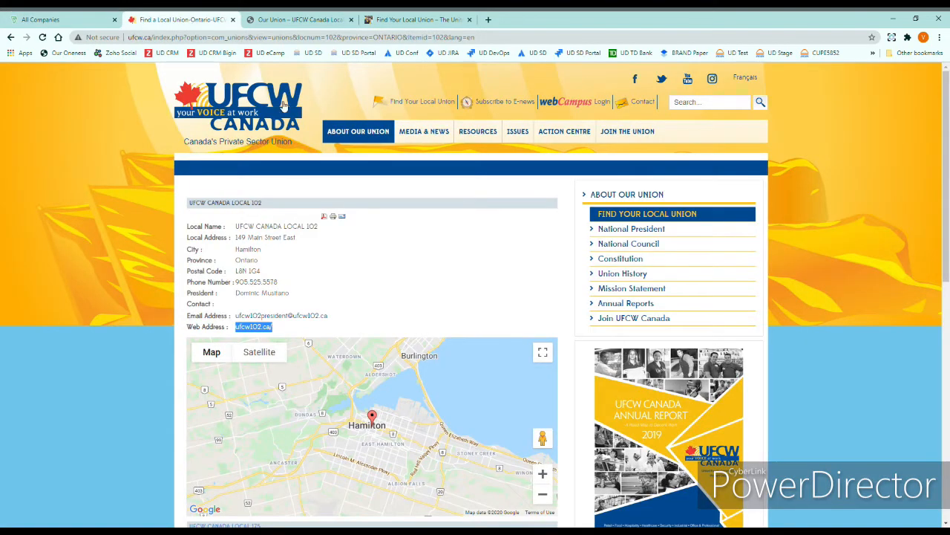
pyautogui.click(282, 21)
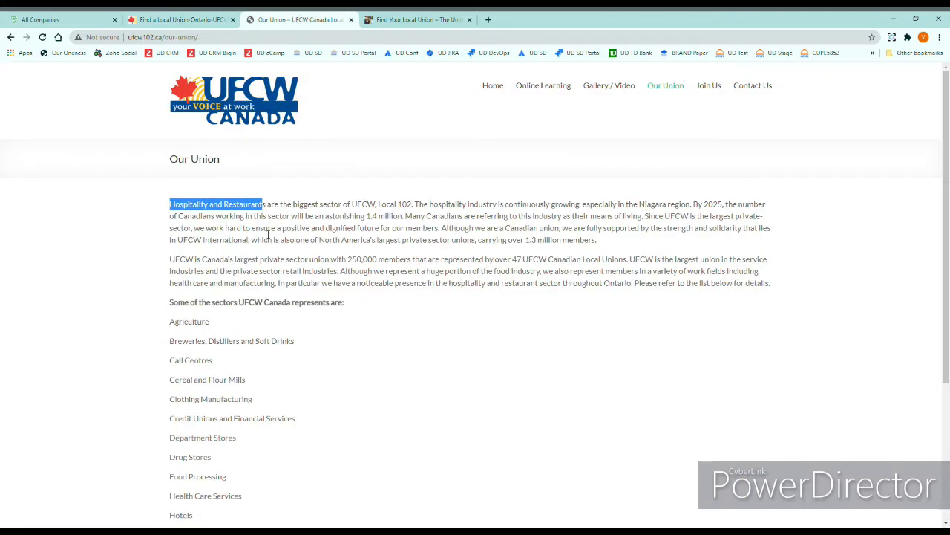
pyautogui.moveTo(170, 261); pyautogui.dragTo(414, 265)
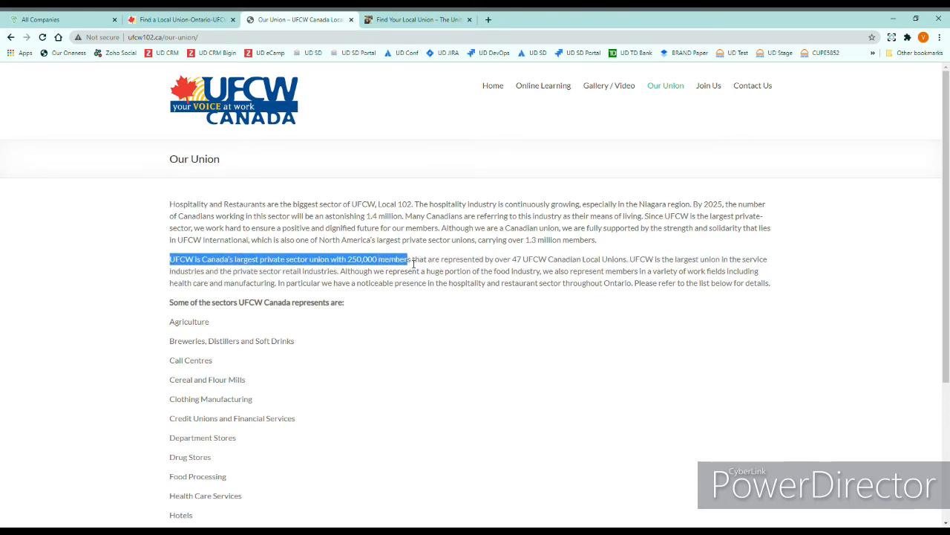
pyautogui.click(416, 265)
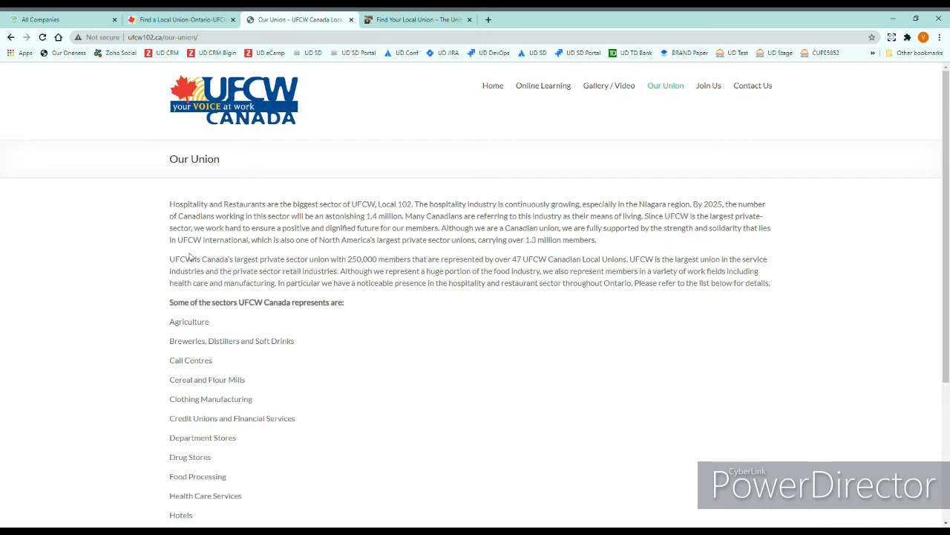
pyautogui.moveTo(171, 261); pyautogui.dragTo(418, 265)
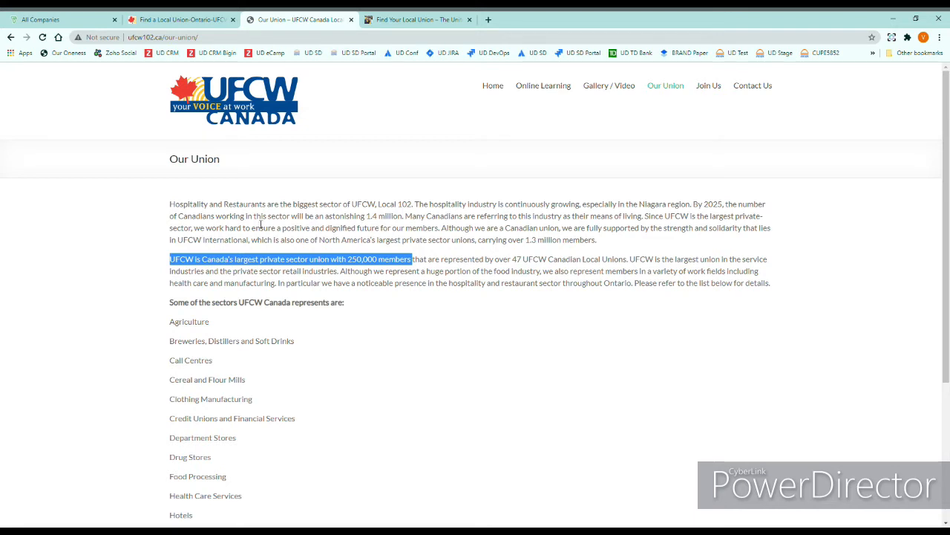
# Step: Open the Join Us > Union Facts page and scroll through it
pyautogui.moveTo(666, 90)
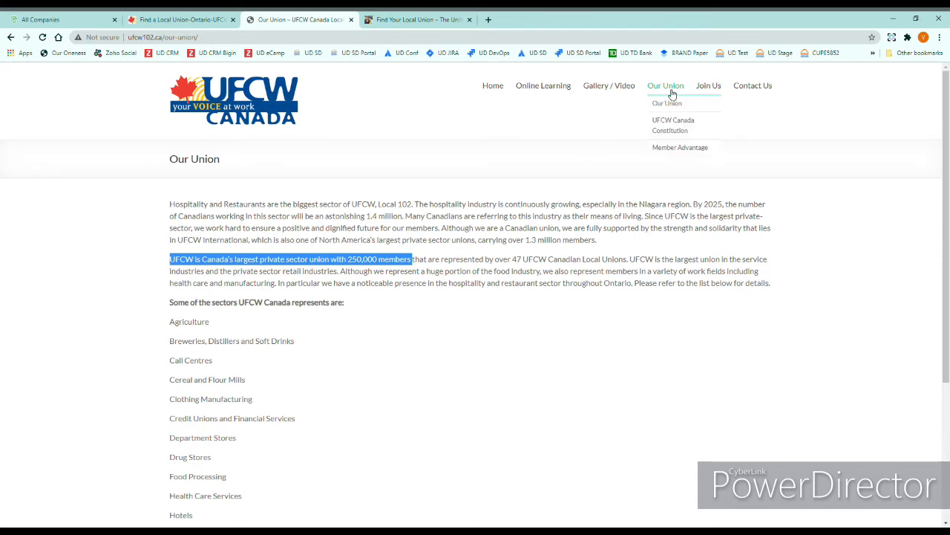
pyautogui.moveTo(713, 87)
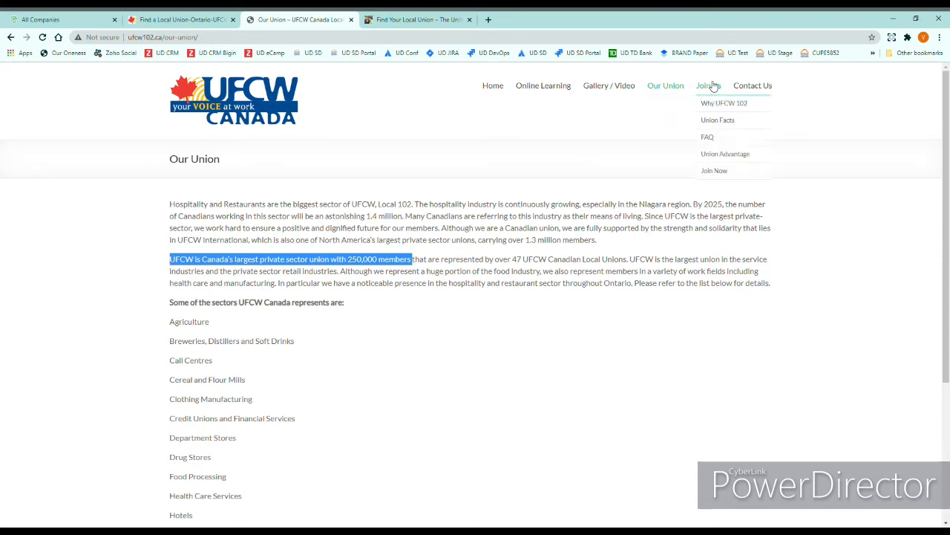
pyautogui.click(718, 120)
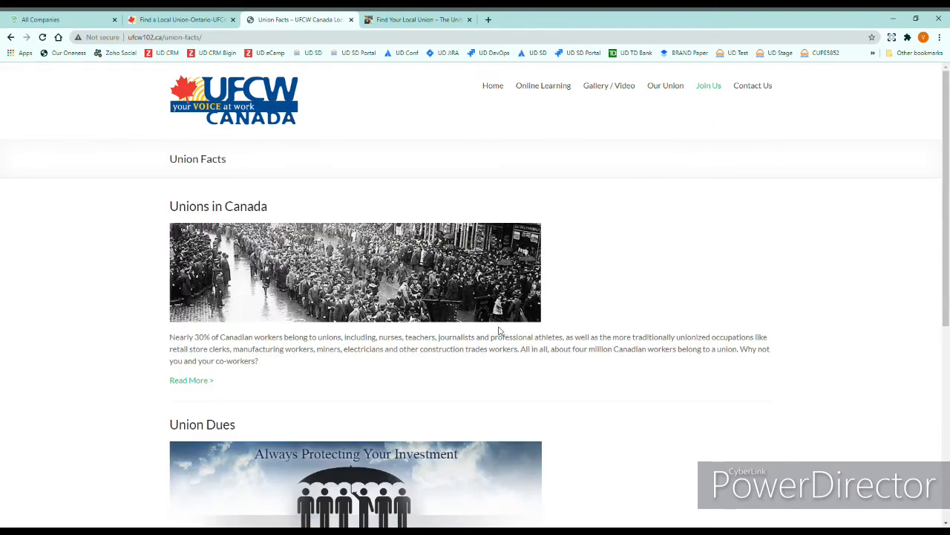
pyautogui.scroll(-3, 499, 341)
pyautogui.scroll(-2, 499, 341)
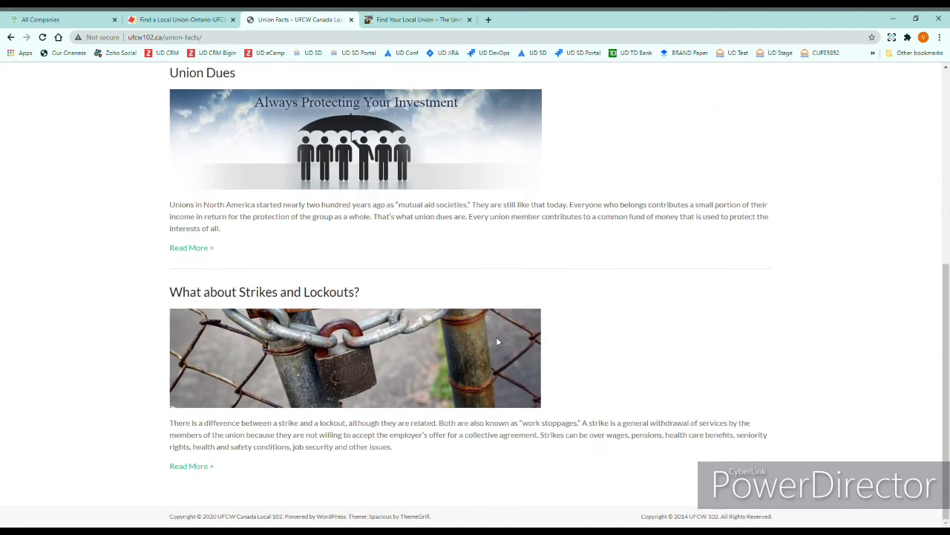
pyautogui.scroll(5, 496, 337)
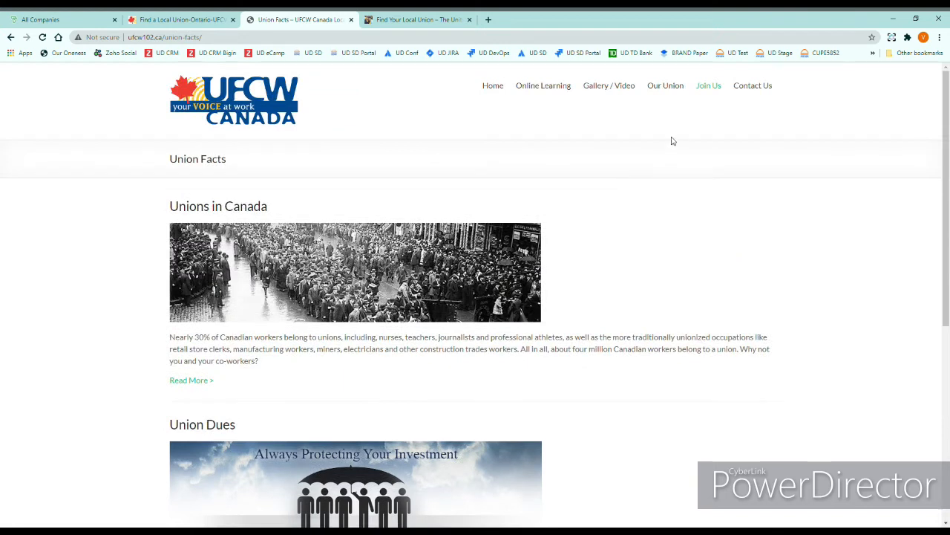
# Step: Bring up the Contact Us page with the head office map and contact numbers
pyautogui.click(749, 86)
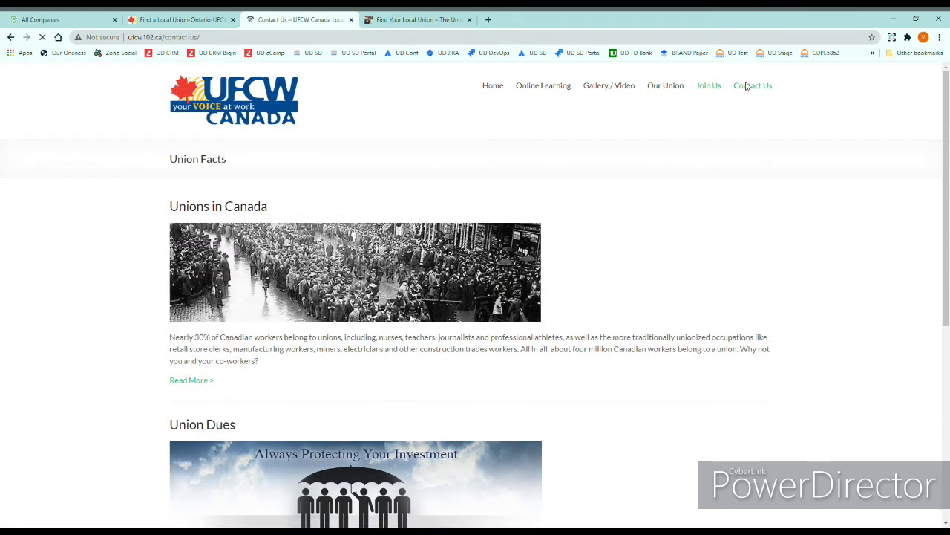
pyautogui.scroll(-2, 578, 335)
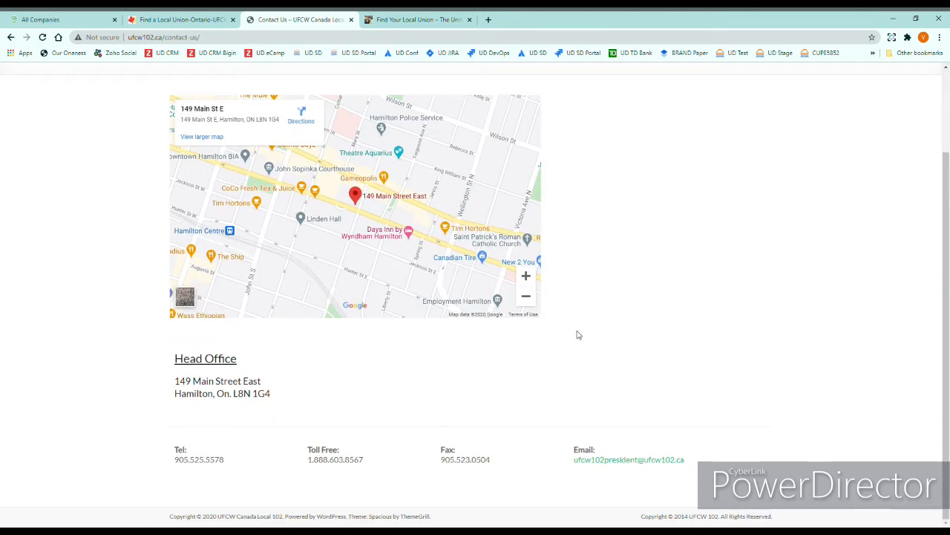
pyautogui.scroll(2, 578, 335)
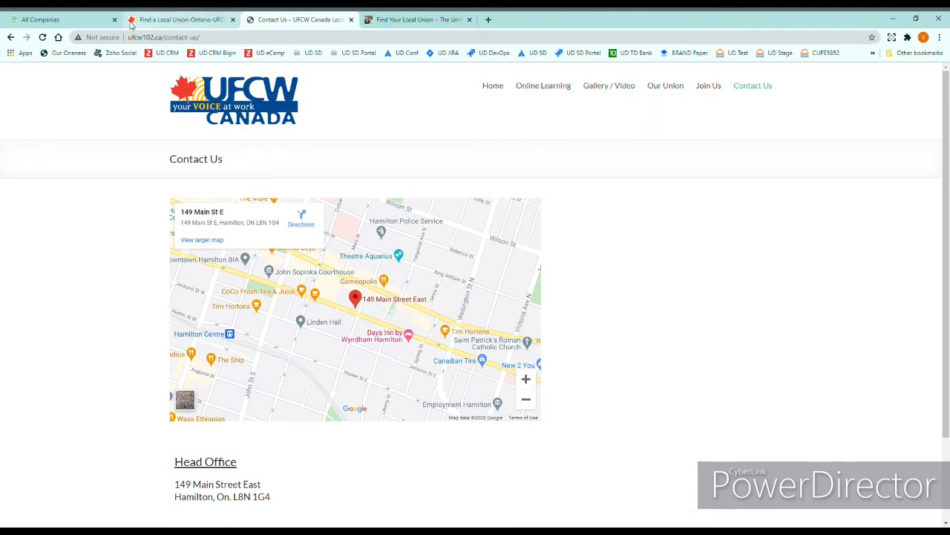
# Step: Set Company Staff to CR on the UFCW CANADA LOCAL 102 form and save the company
pyautogui.click(89, 25)
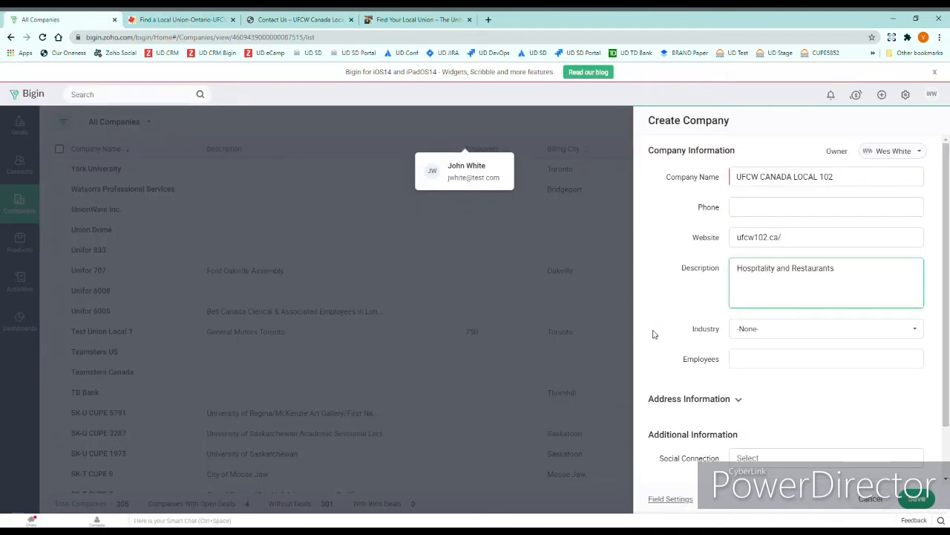
pyautogui.click(759, 365)
pyautogui.scroll(-1, 801, 406)
pyautogui.click(813, 431)
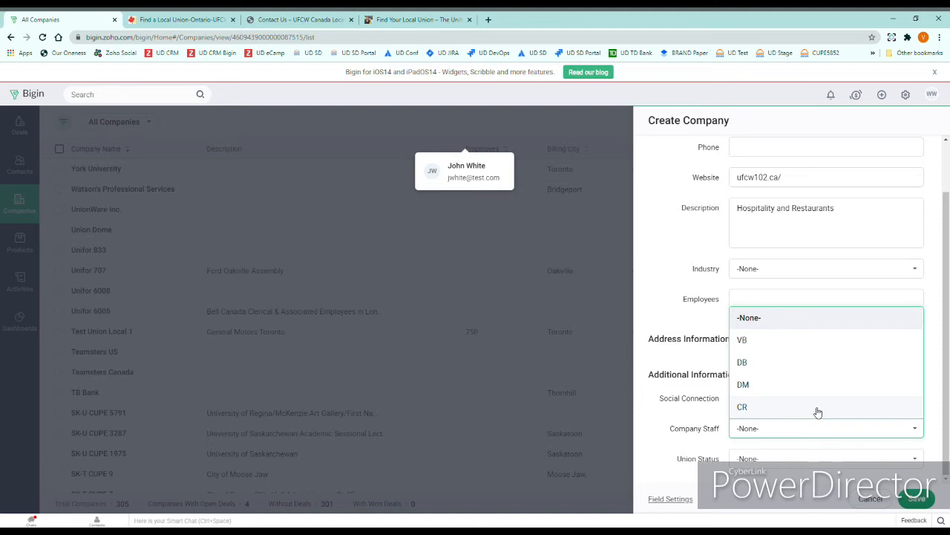
pyautogui.click(817, 408)
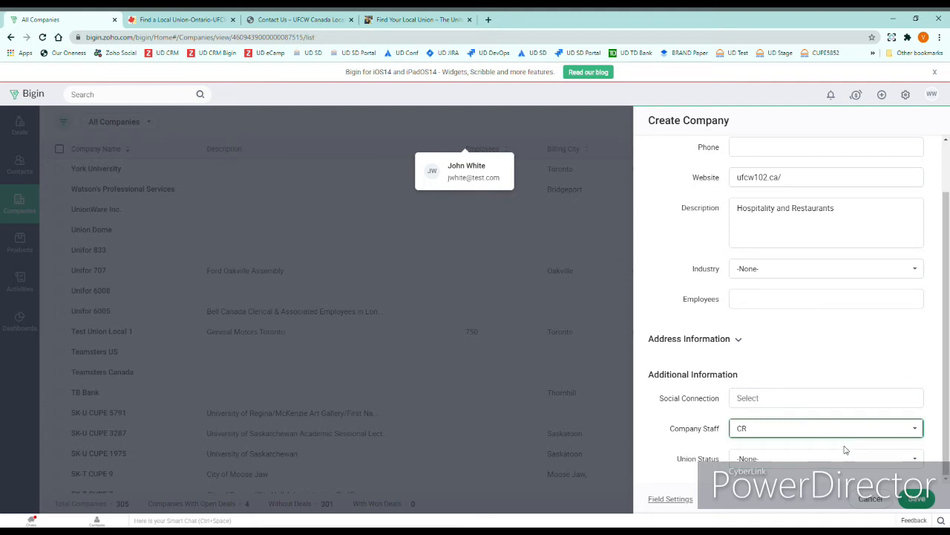
pyautogui.click(919, 498)
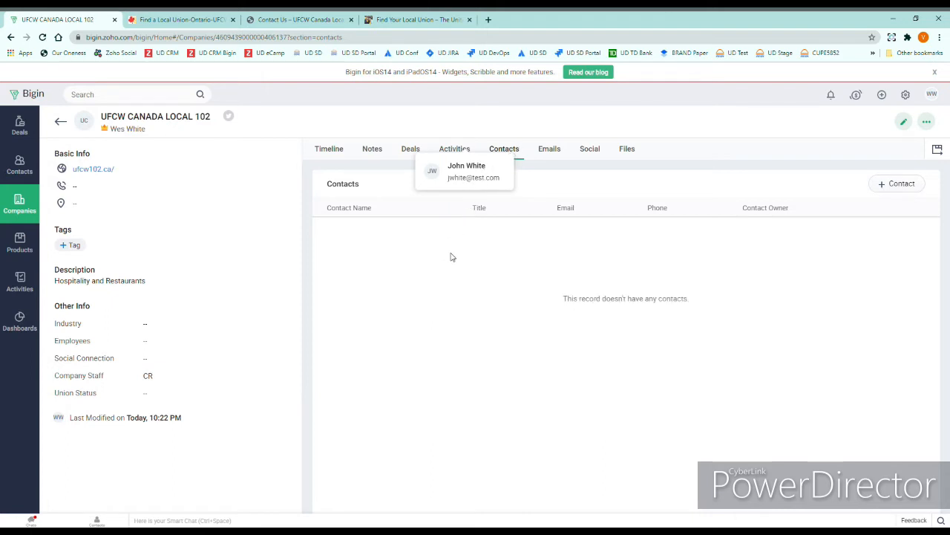
# Step: Start a Create Contact form prefilled with company UFCW CANADA LOCAL 102
pyautogui.click(899, 185)
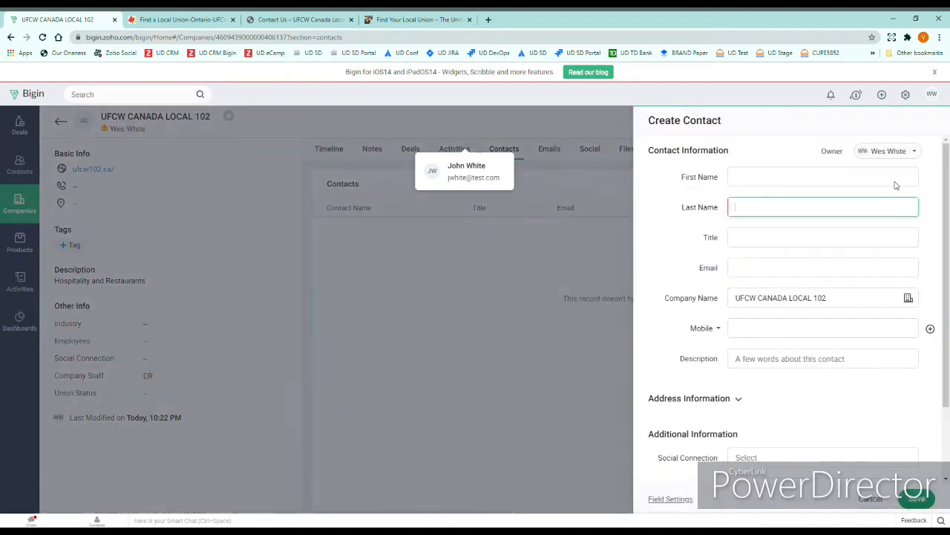
# Step: Fill First Name and Last Name with the president's name copied from the Local 102 page
pyautogui.click(175, 21)
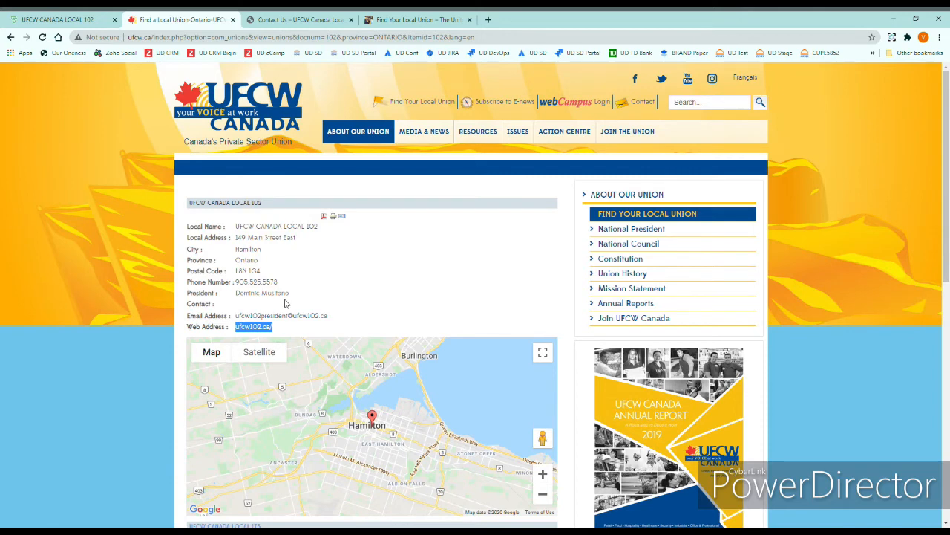
pyautogui.moveTo(290, 298); pyautogui.dragTo(241, 299)
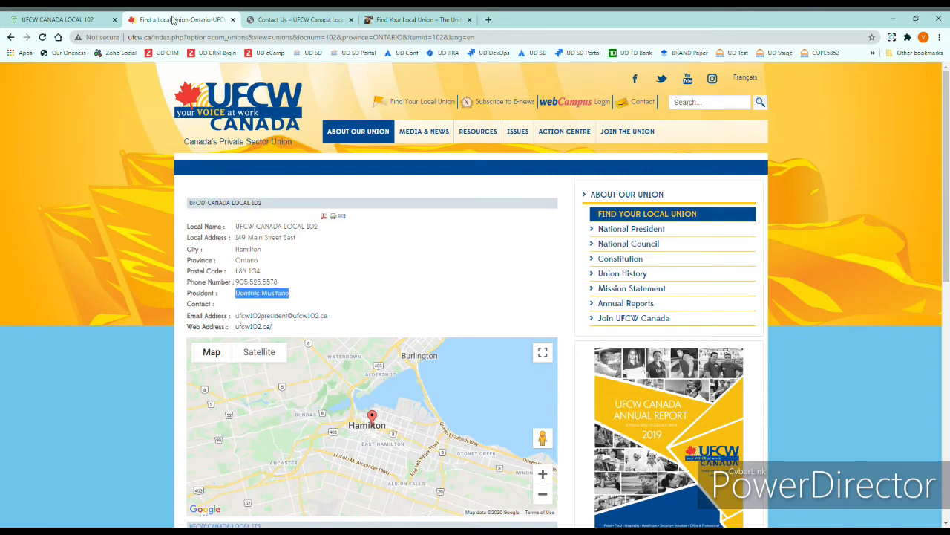
pyautogui.click(86, 21)
pyautogui.click(762, 181)
pyautogui.doubleClick(769, 180)
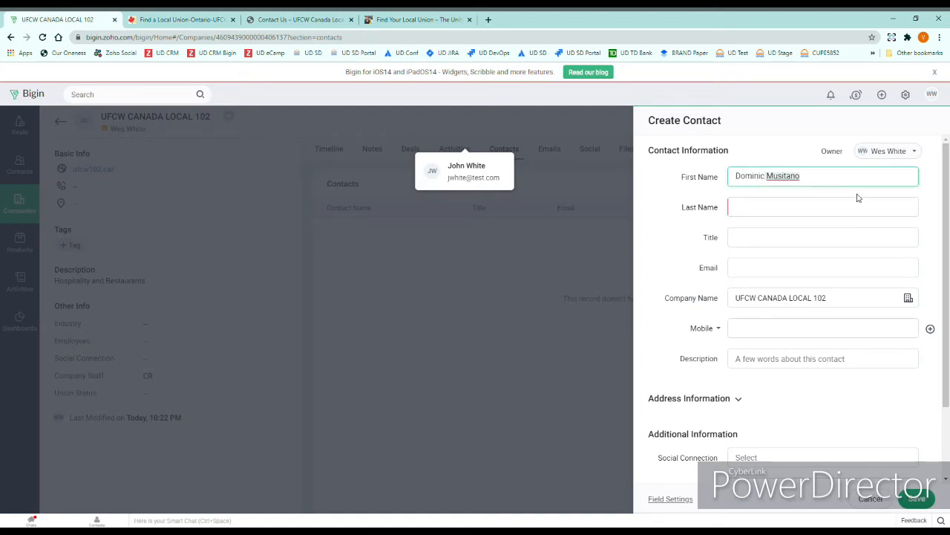
pyautogui.press('BackSpace')
pyautogui.click(851, 206)
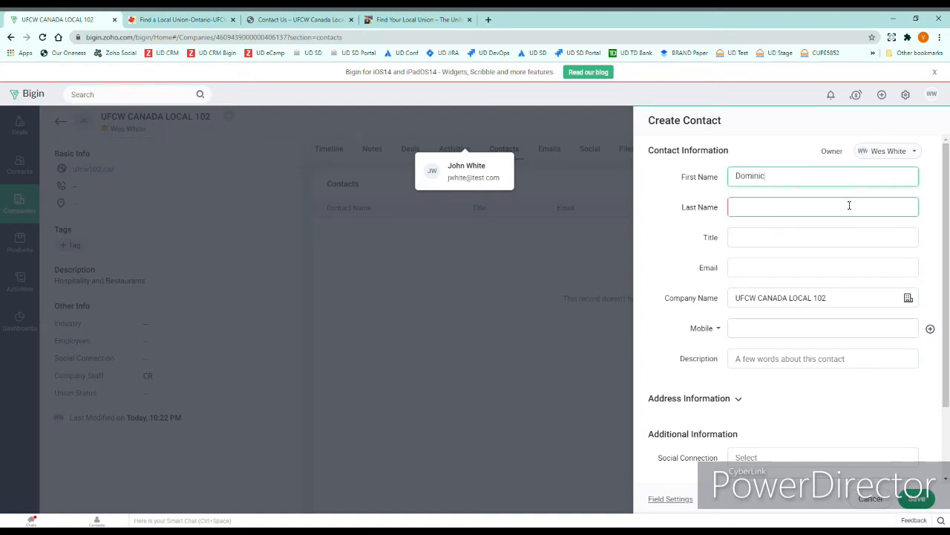
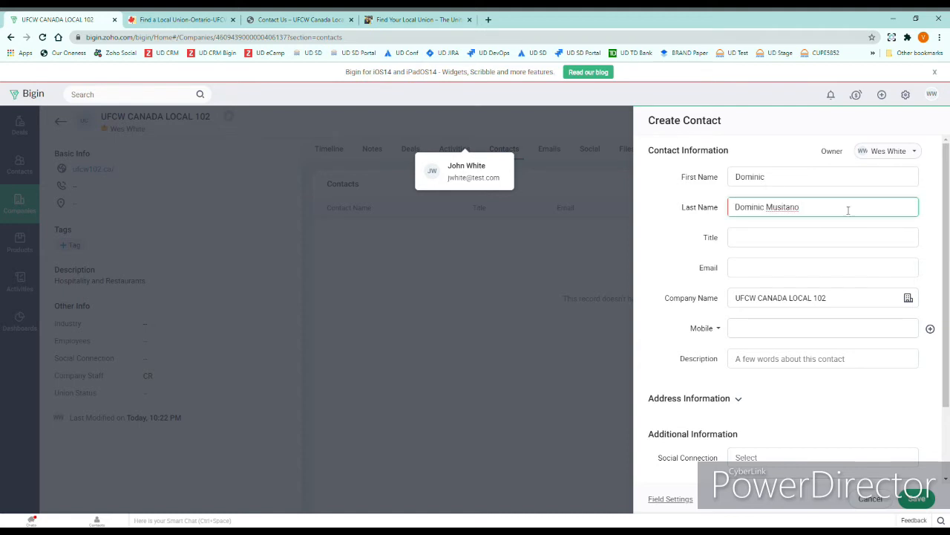
pyautogui.hotkey('ctrl', 'shift', 'Left')
pyautogui.press('BackSpace')
# Step: Enter Title President and paste the president's e-mail address into Email
pyautogui.click(816, 238)
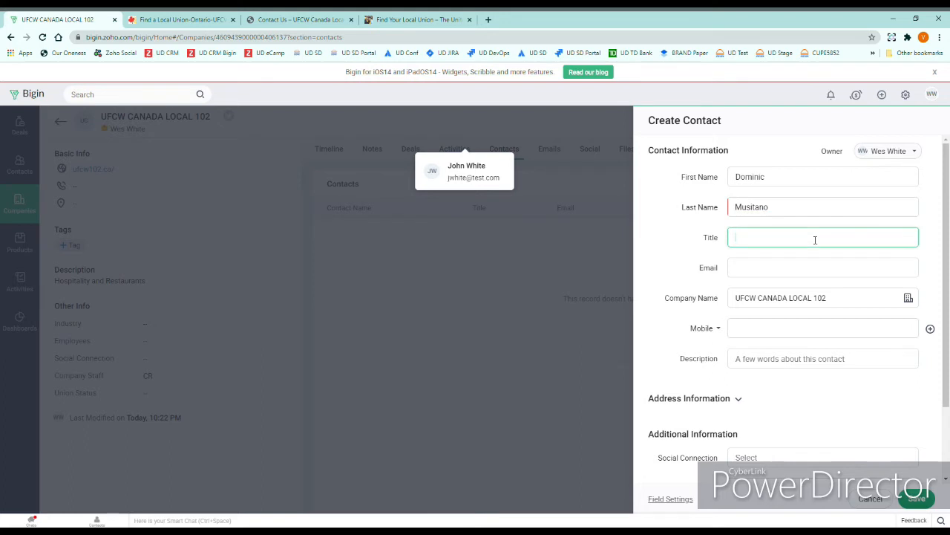
pyautogui.write('President')
pyautogui.click(178, 22)
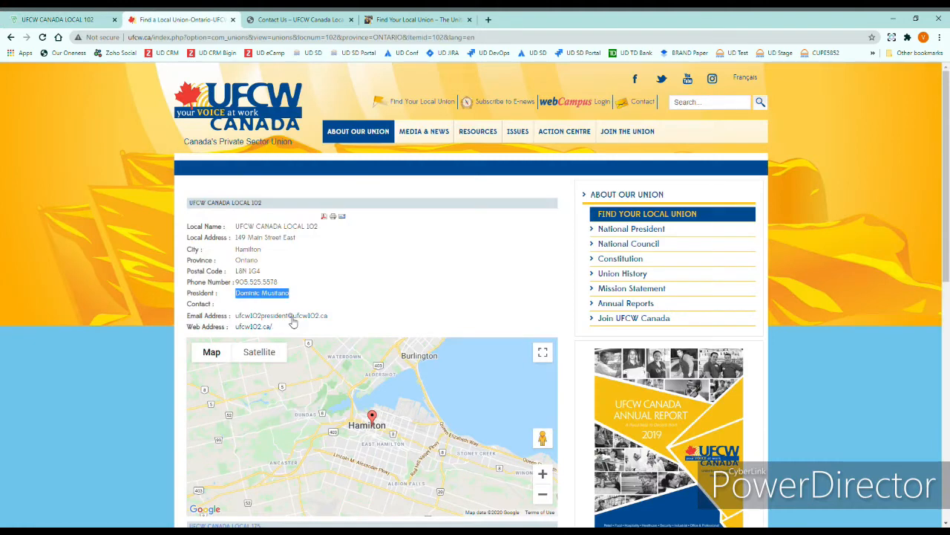
pyautogui.moveTo(332, 323); pyautogui.dragTo(237, 321)
pyautogui.hotkey('ctrl', 'c')
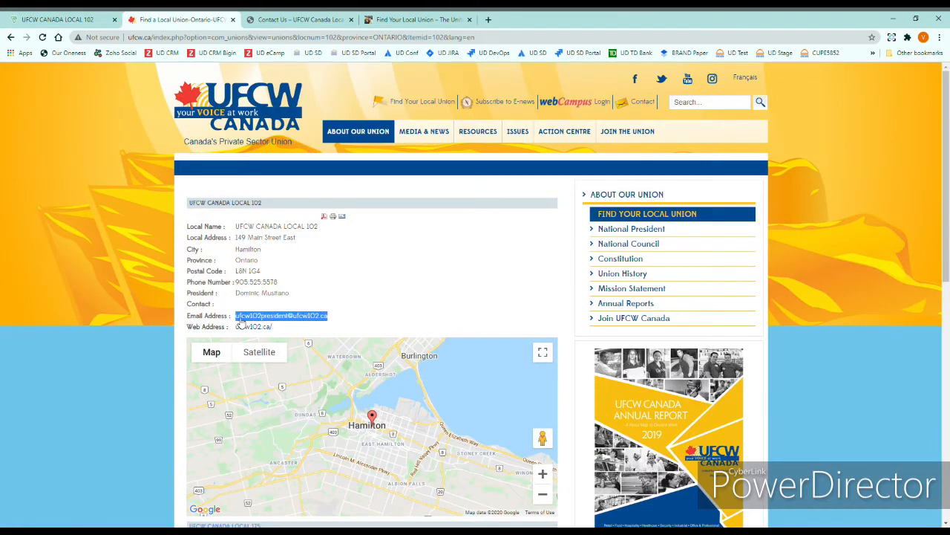
pyautogui.click(66, 20)
pyautogui.click(751, 329)
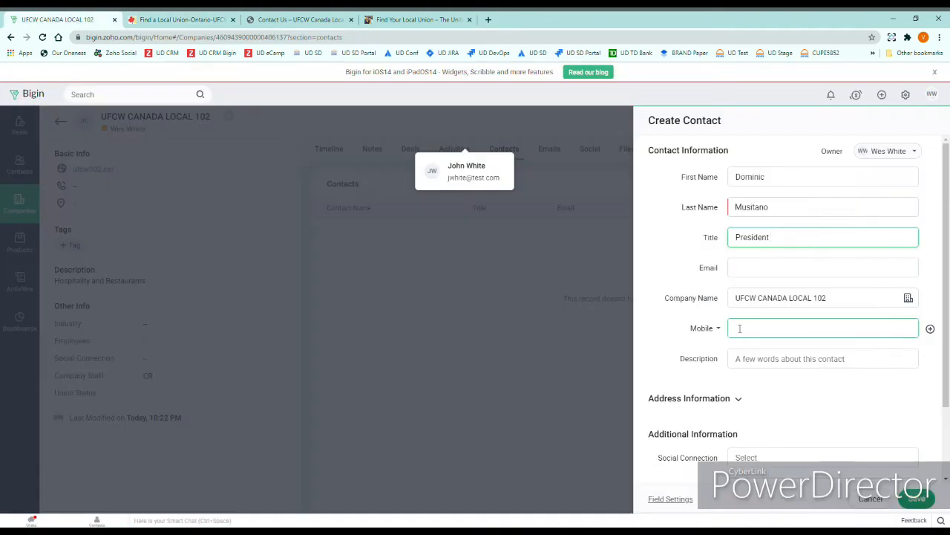
pyautogui.click(787, 272)
pyautogui.hotkey('ctrl', 'v')
# Step: Set Contact Staff to CR and save the contact
pyautogui.scroll(-2, 854, 419)
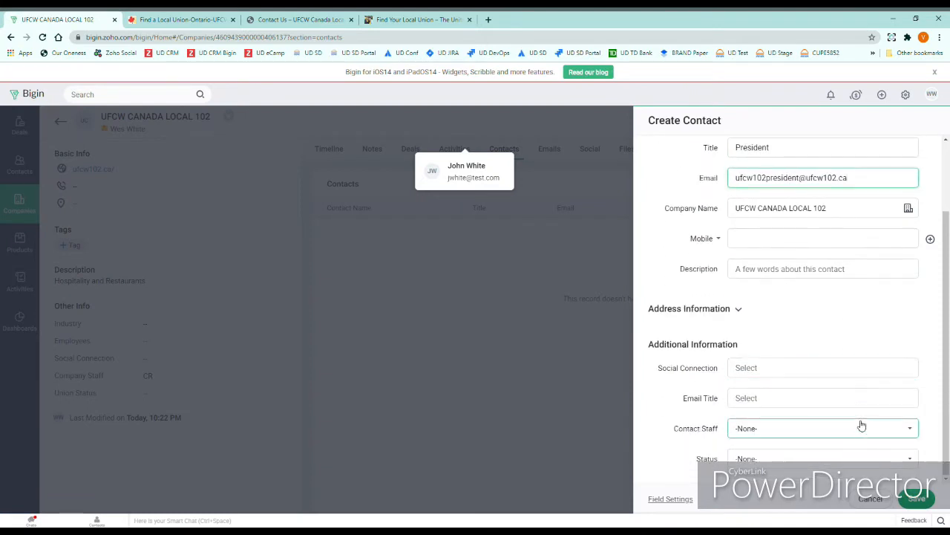
pyautogui.click(871, 431)
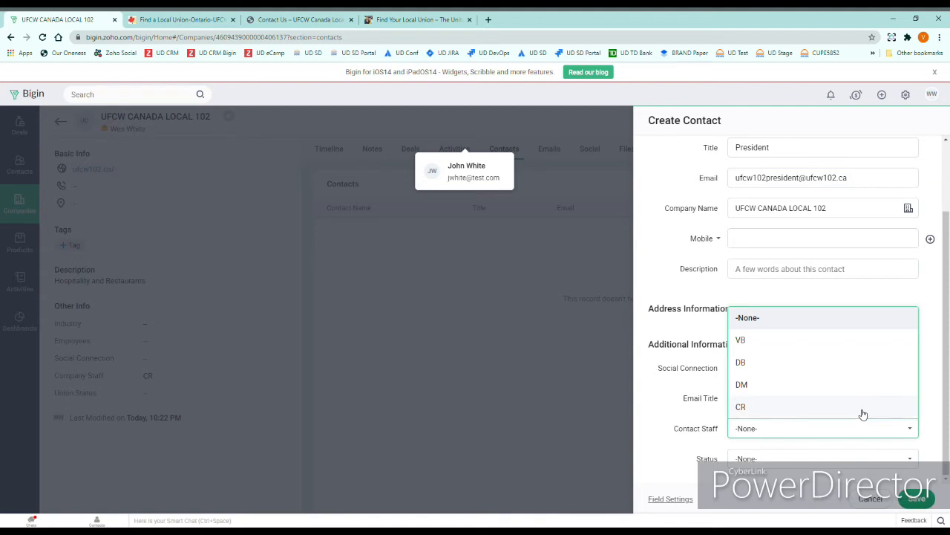
pyautogui.click(862, 411)
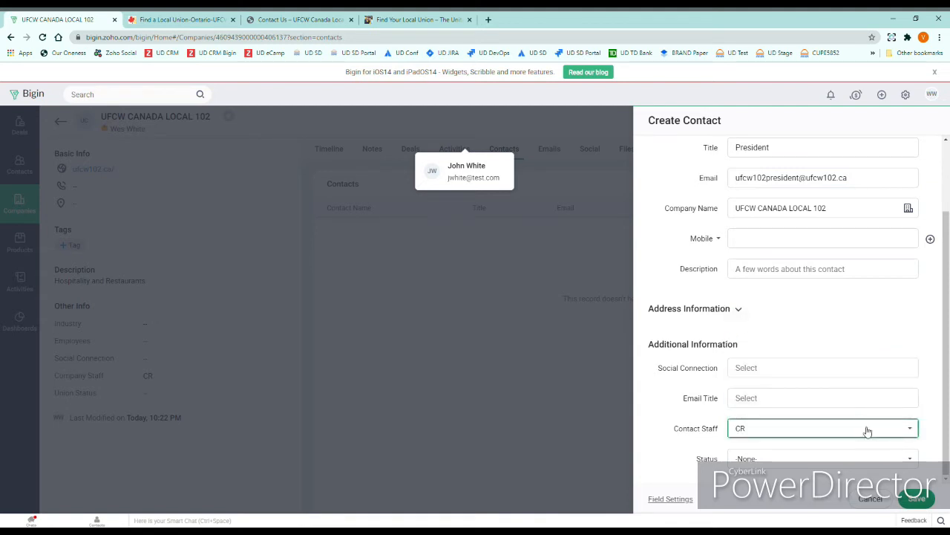
pyautogui.click(920, 499)
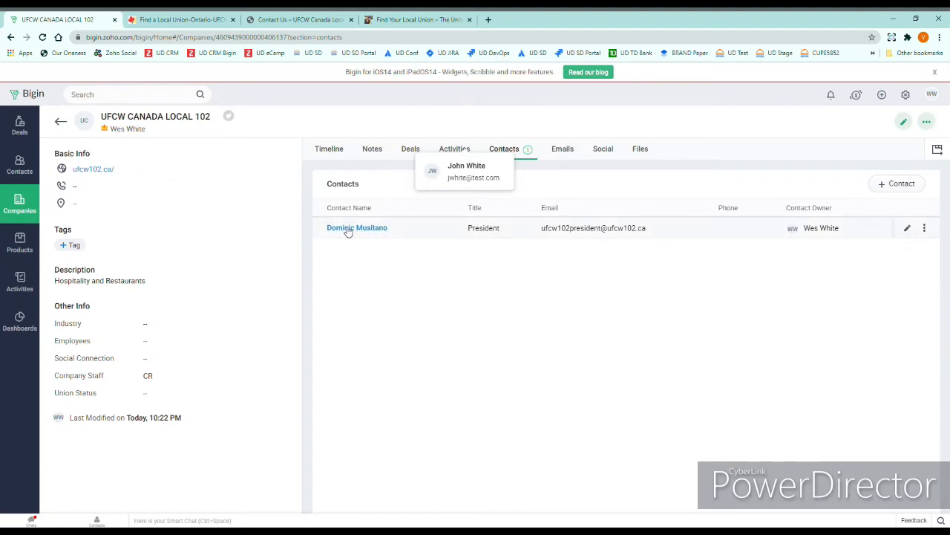
pyautogui.click(171, 20)
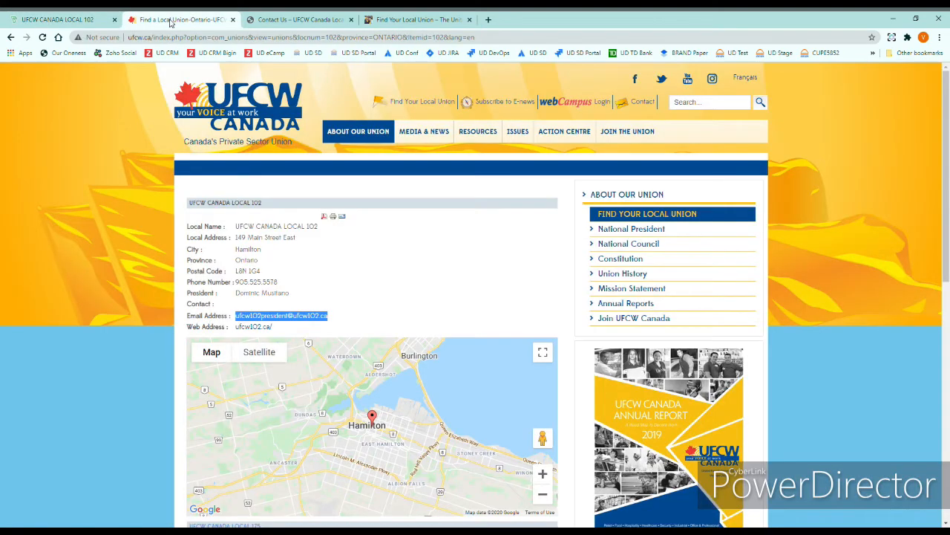
pyautogui.click(291, 21)
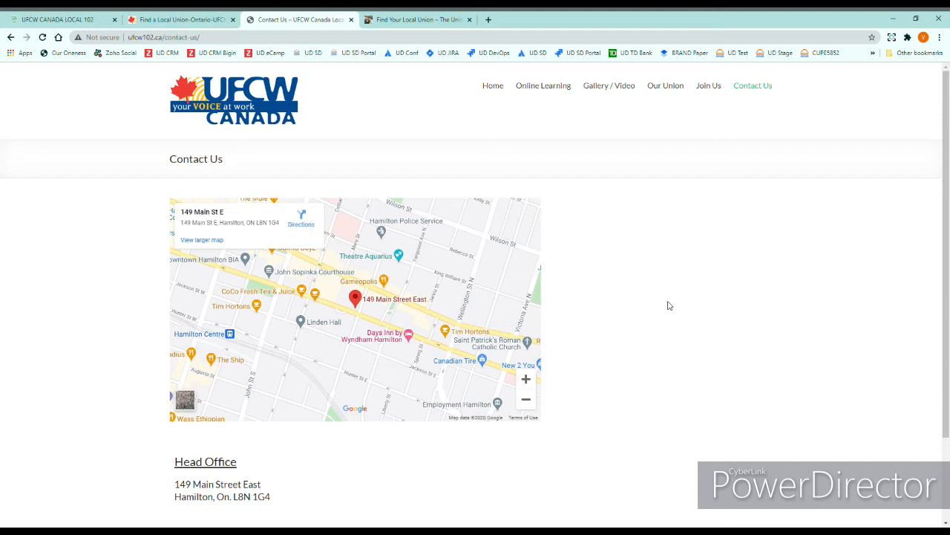
pyautogui.moveTo(715, 86)
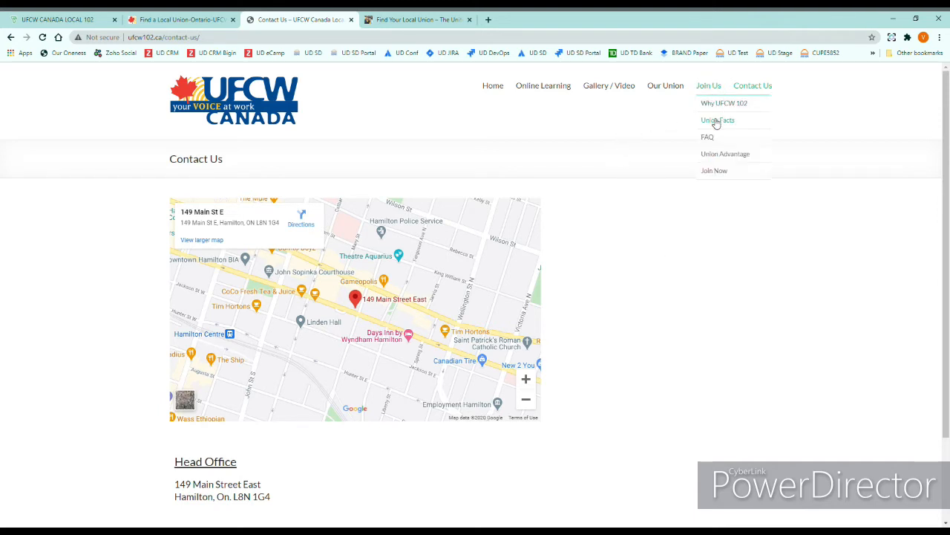
pyautogui.moveTo(670, 86)
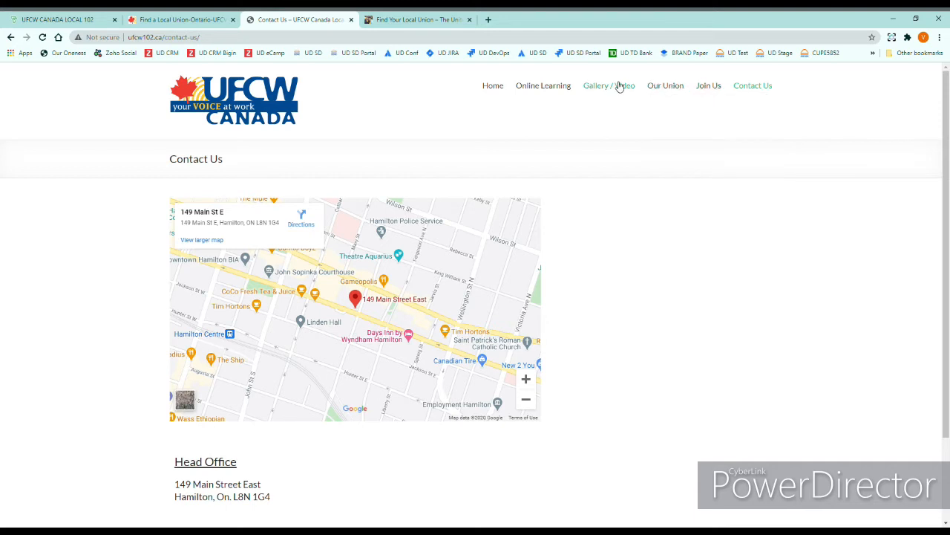
pyautogui.moveTo(664, 87)
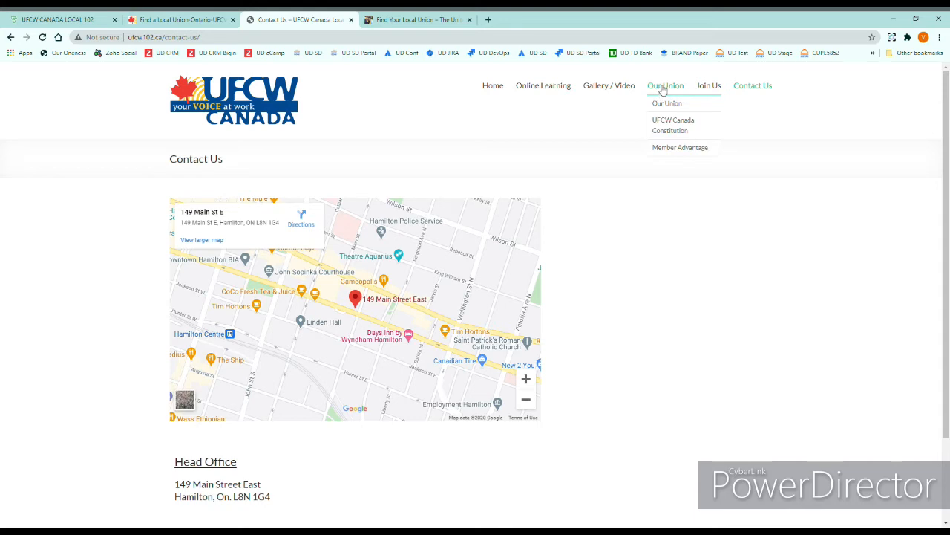
pyautogui.click(668, 104)
pyautogui.scroll(-3, 513, 317)
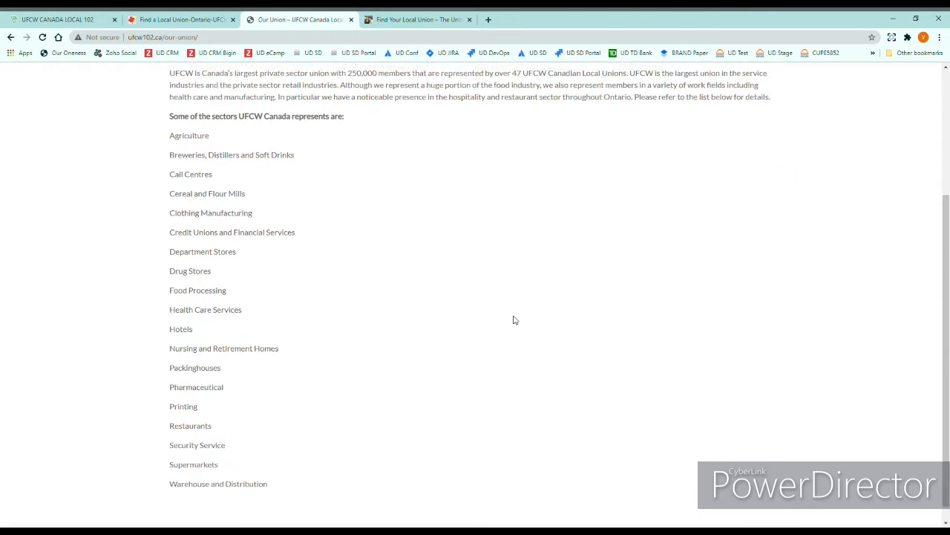
pyautogui.scroll(3, 513, 318)
pyautogui.moveTo(715, 89)
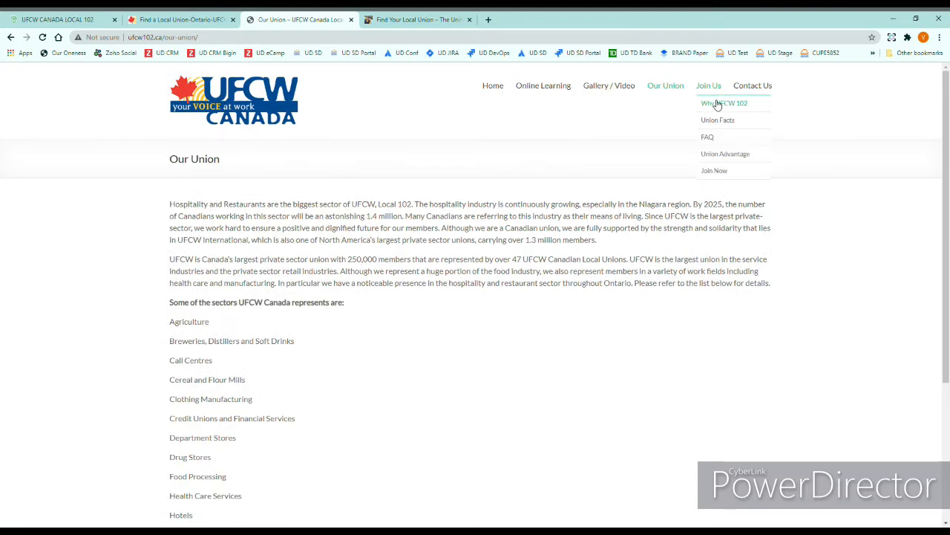
pyautogui.click(717, 103)
pyautogui.scroll(-3, 458, 345)
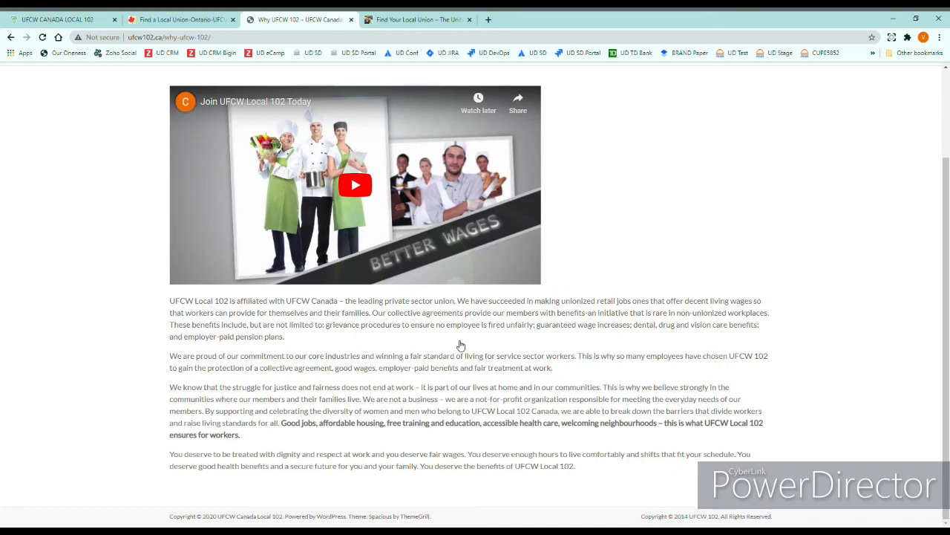
pyautogui.scroll(3, 356, 455)
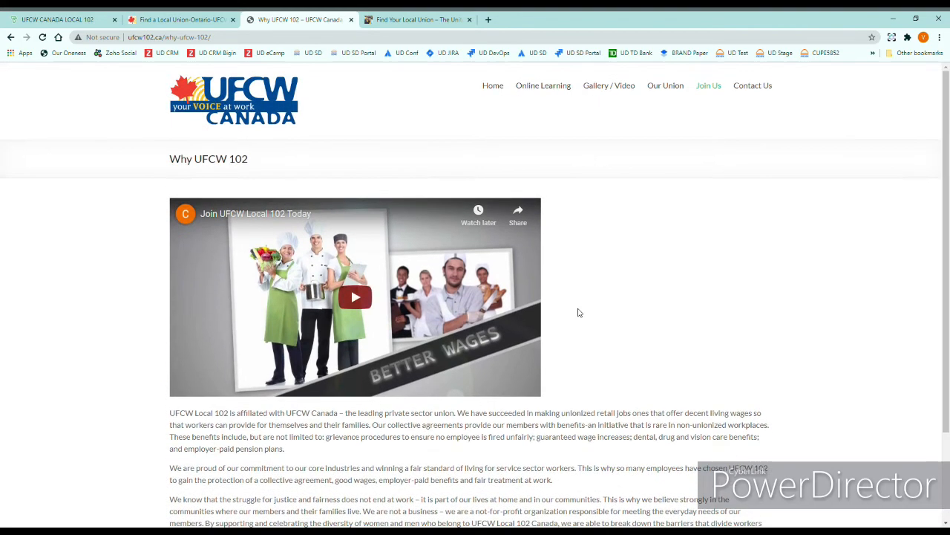
pyautogui.click(753, 87)
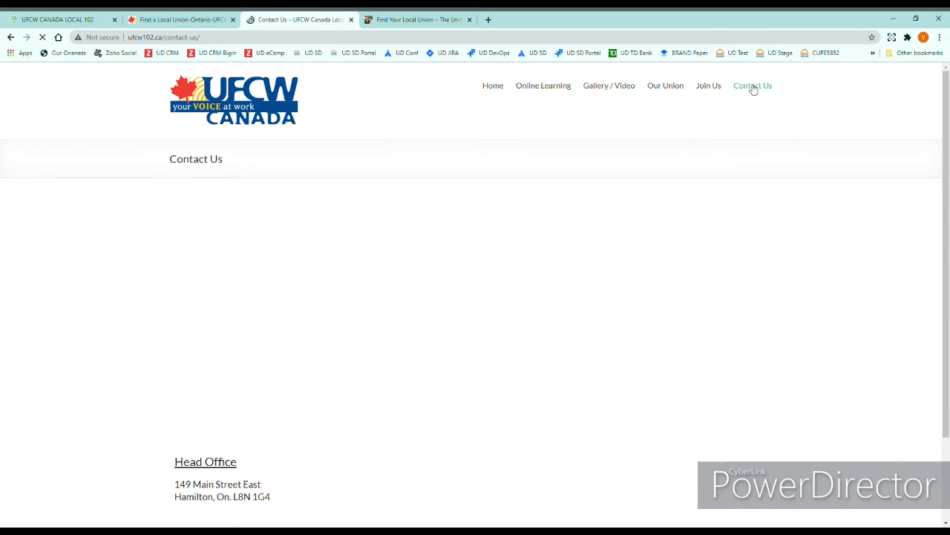
pyautogui.scroll(-1, 533, 315)
pyautogui.scroll(-1, 533, 315)
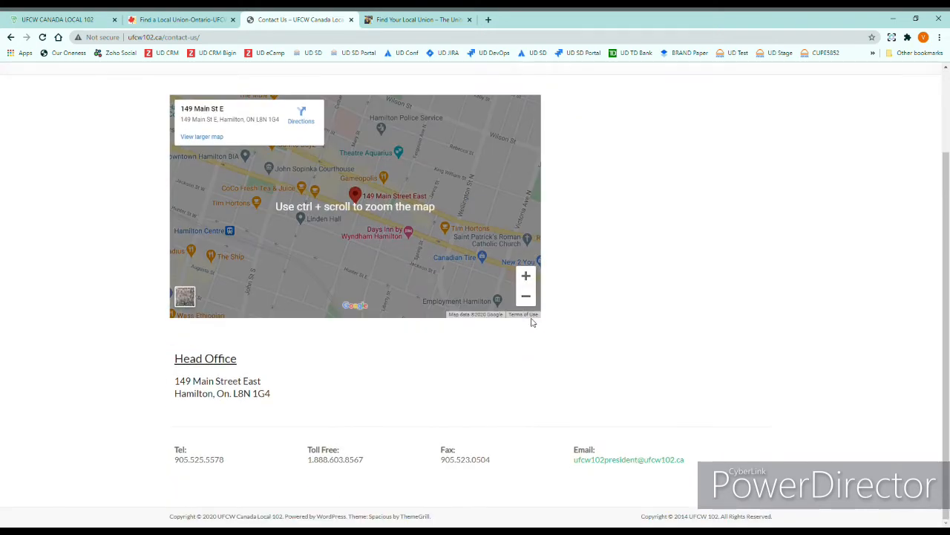
pyautogui.scroll(2, 530, 322)
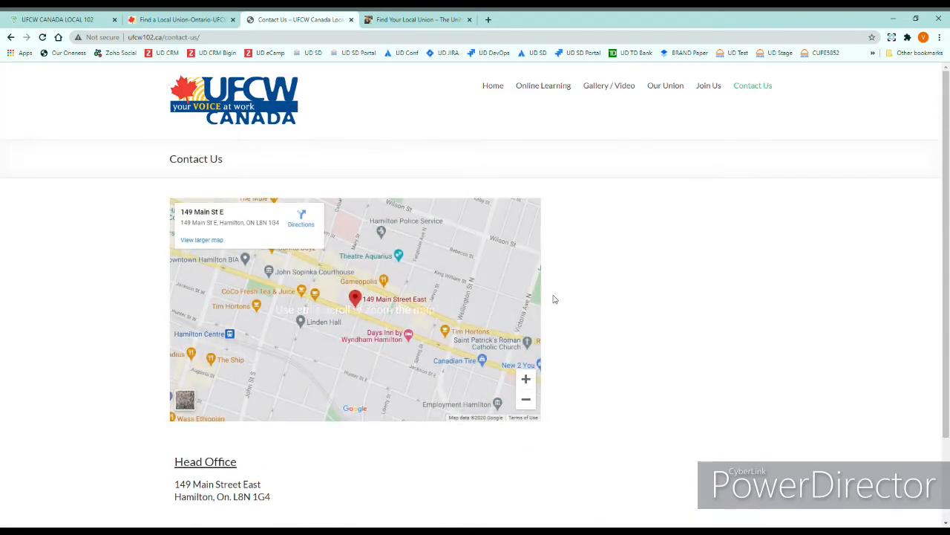
# Step: Check the company's Activities and Emails tabs, then open the president's contact record
pyautogui.click(61, 20)
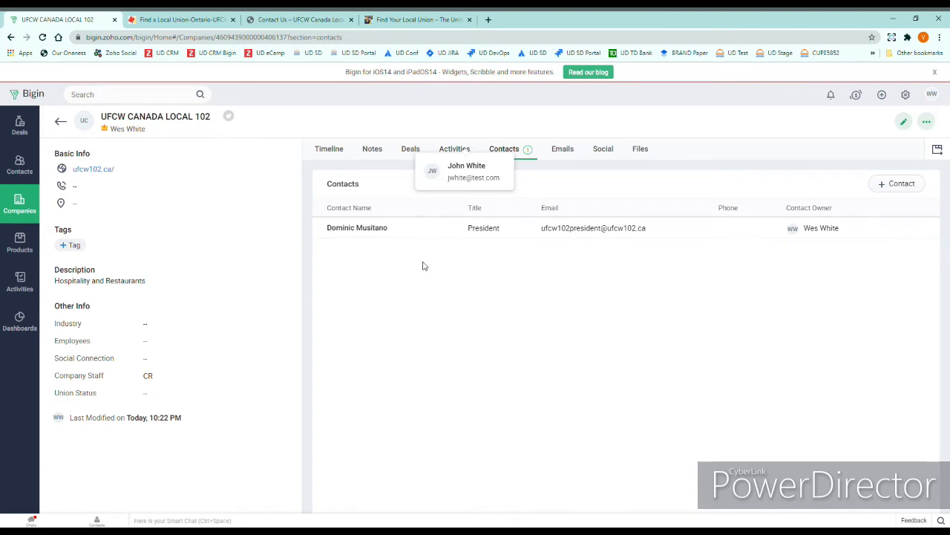
pyautogui.click(458, 151)
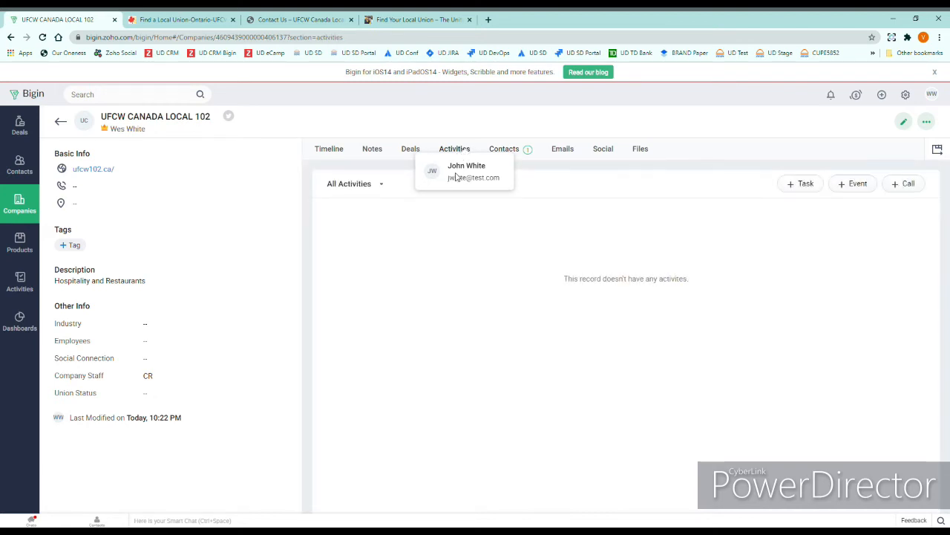
pyautogui.click(565, 150)
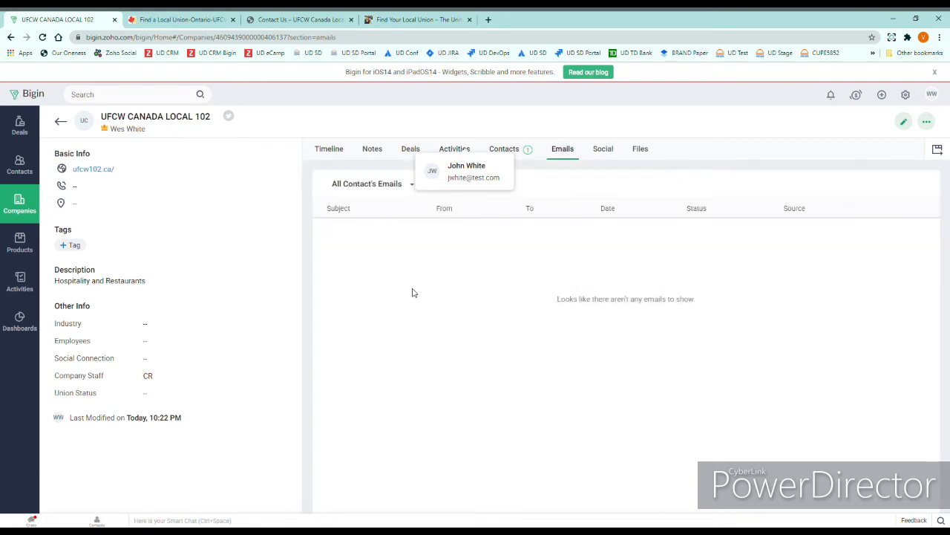
pyautogui.click(514, 148)
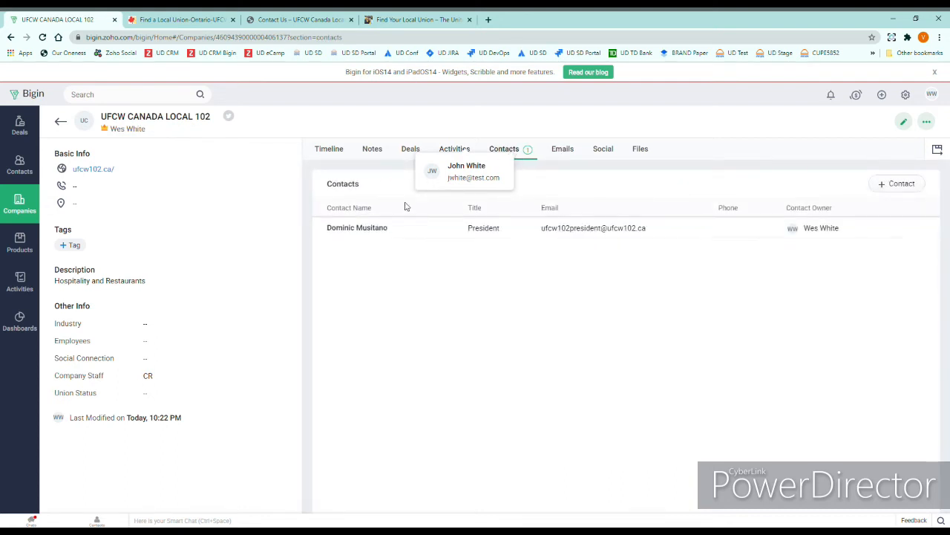
pyautogui.click(350, 229)
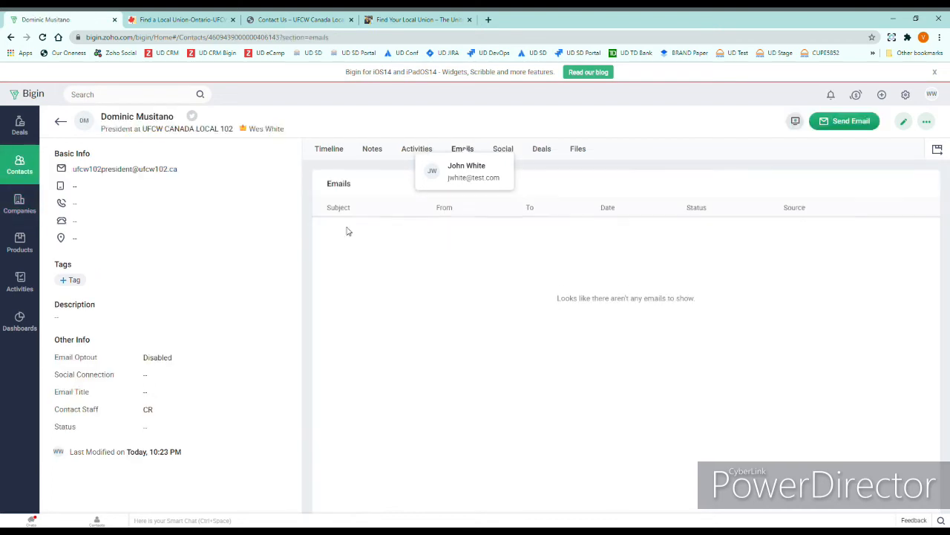
# Step: Email the president with the 1. Intro UFCW template, replacing <last name> with his surname
pyautogui.click(846, 125)
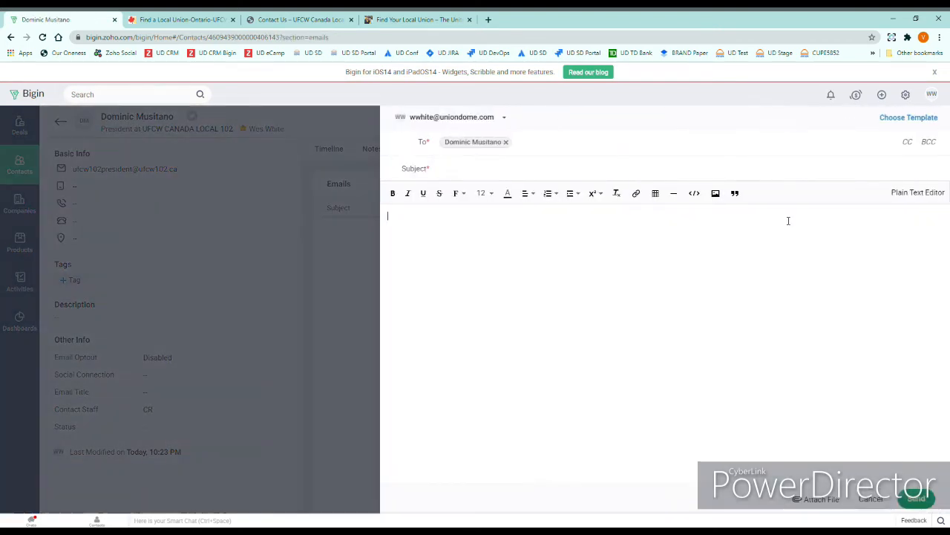
pyautogui.click(911, 119)
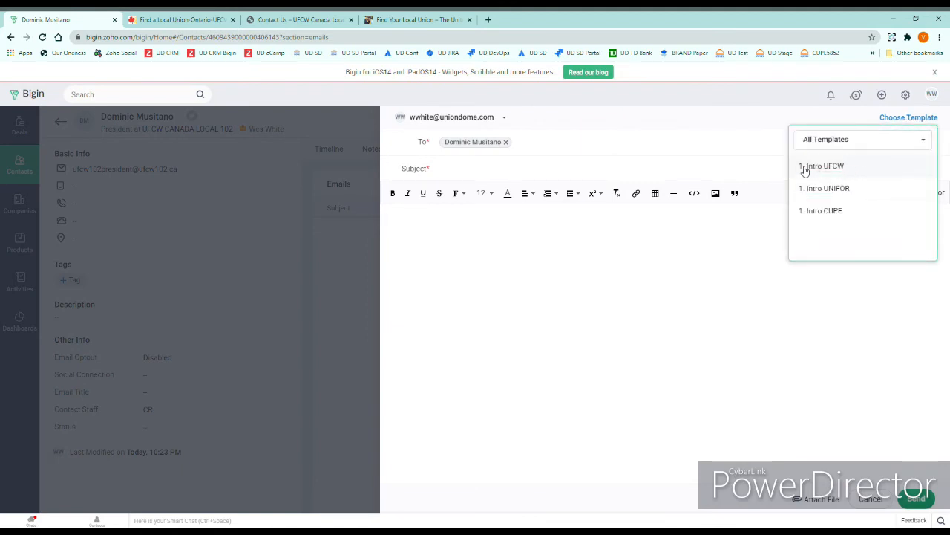
pyautogui.click(854, 169)
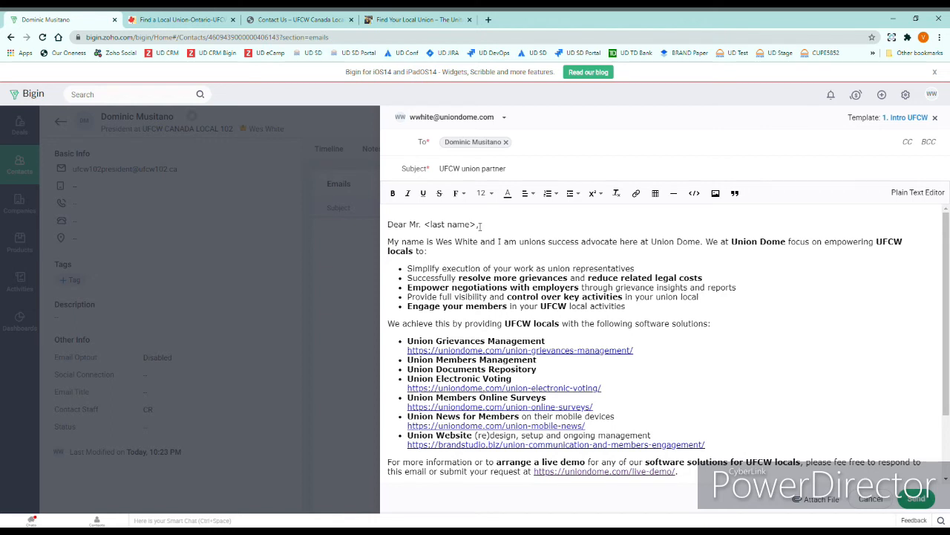
pyautogui.moveTo(479, 225); pyautogui.dragTo(430, 228)
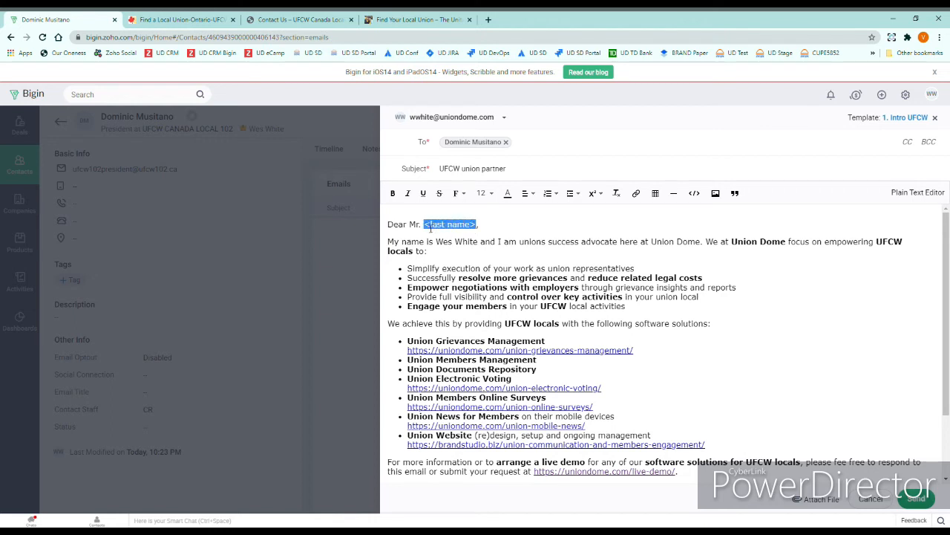
pyautogui.write('Musitano')
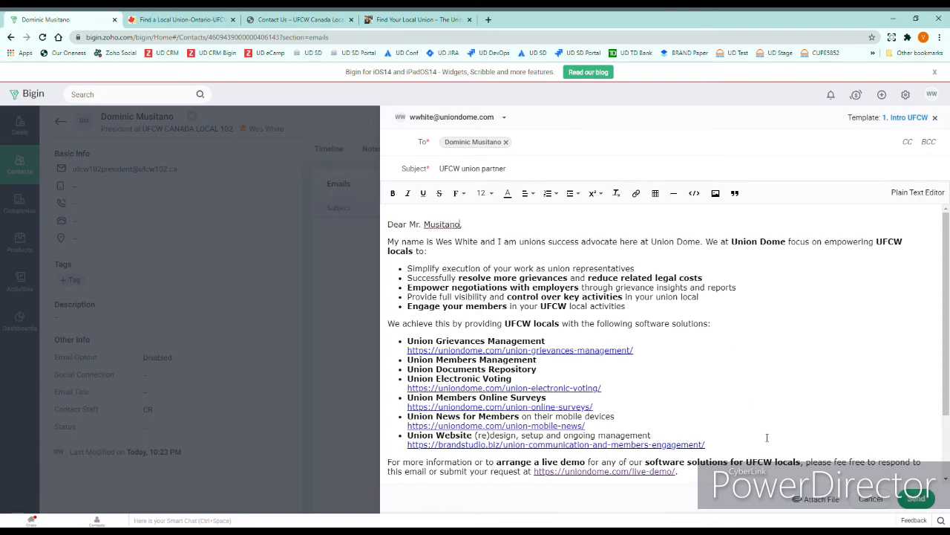
pyautogui.scroll(-3, 767, 438)
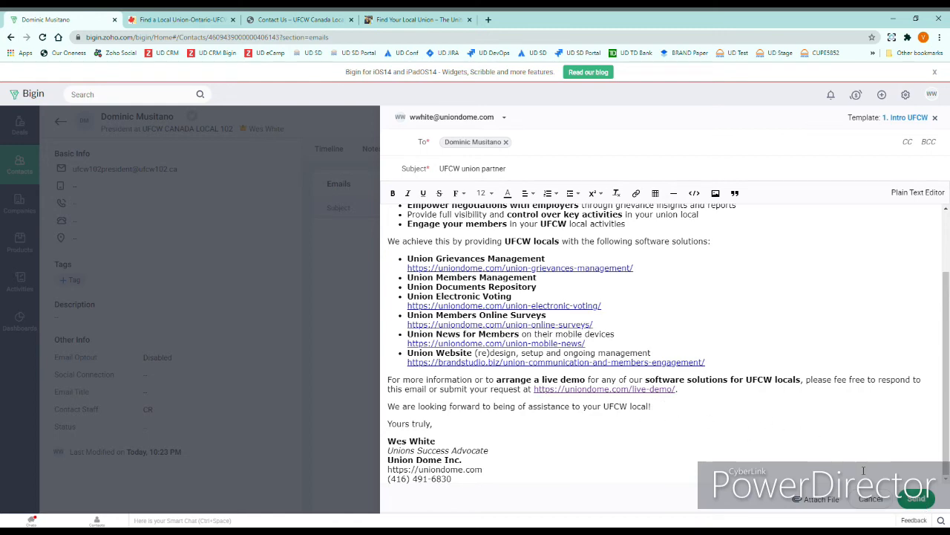
pyautogui.click(915, 499)
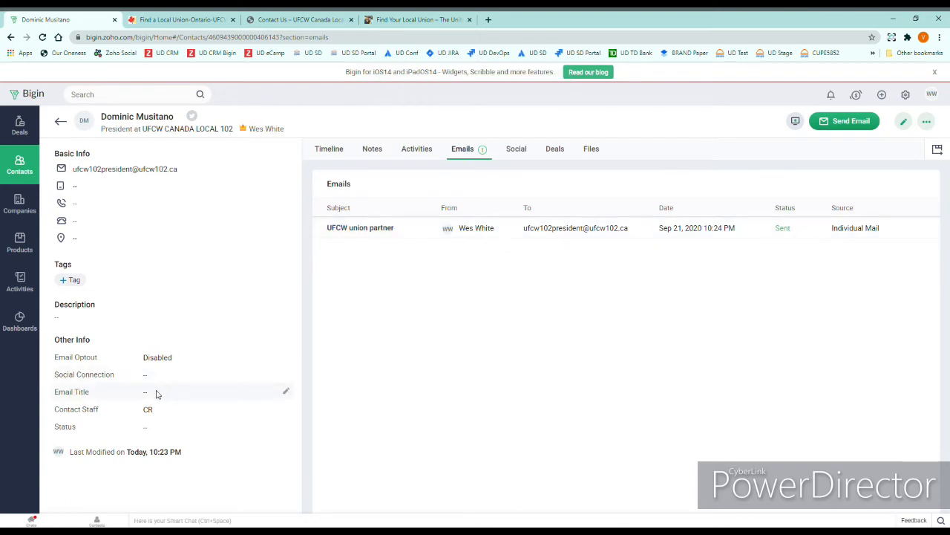
# Step: Save the contact's Email Title as 1. Intro UFCW, then go back to the Local 102 company
pyautogui.click(286, 393)
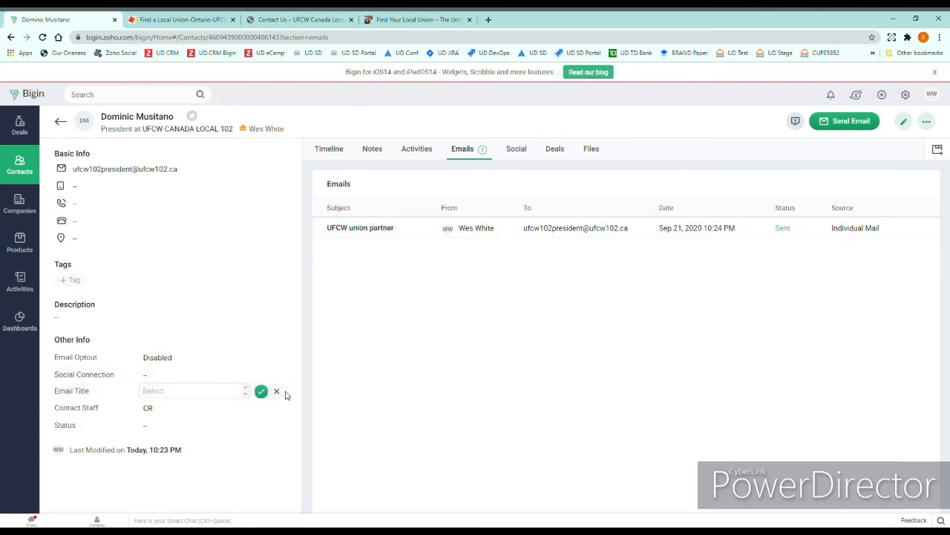
pyautogui.click(237, 398)
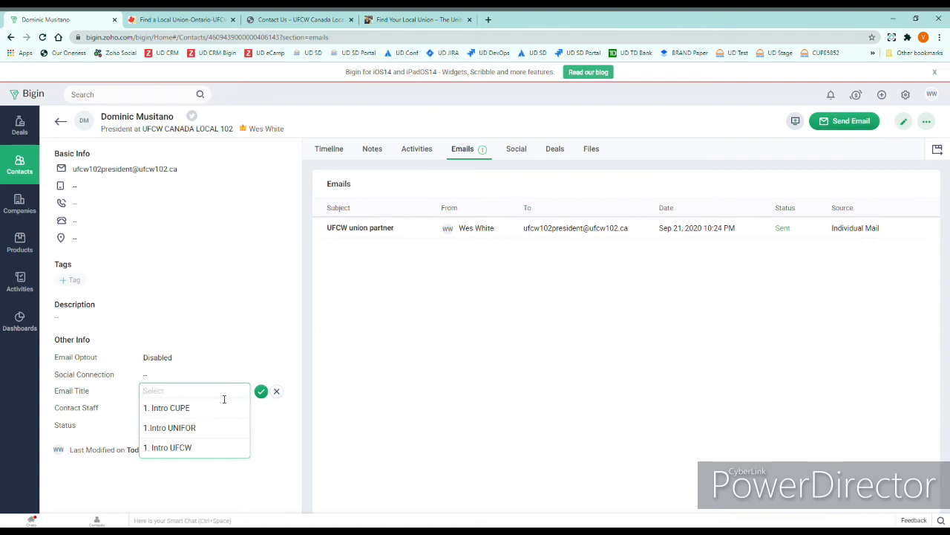
pyautogui.write('inot')
pyautogui.press('BackSpace')
pyautogui.press('BackSpace')
pyautogui.click(184, 447)
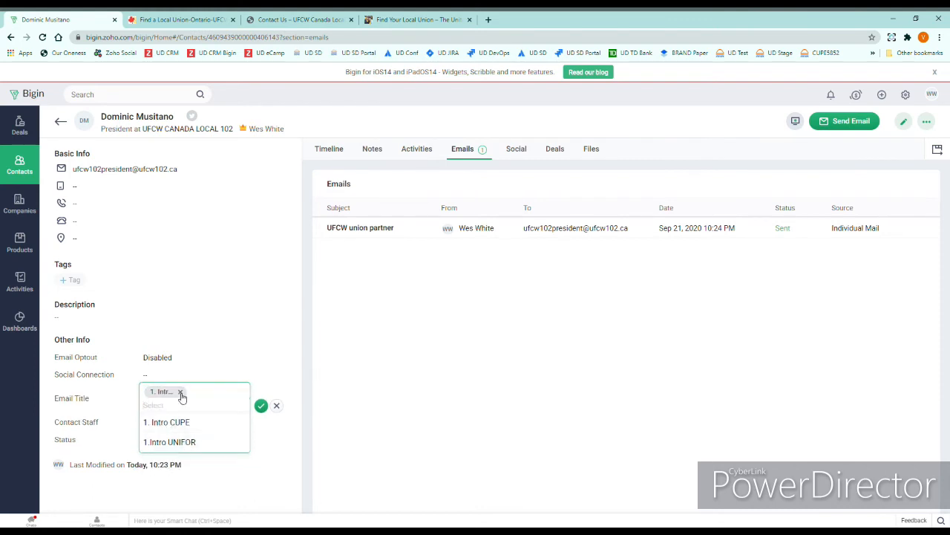
pyautogui.click(261, 406)
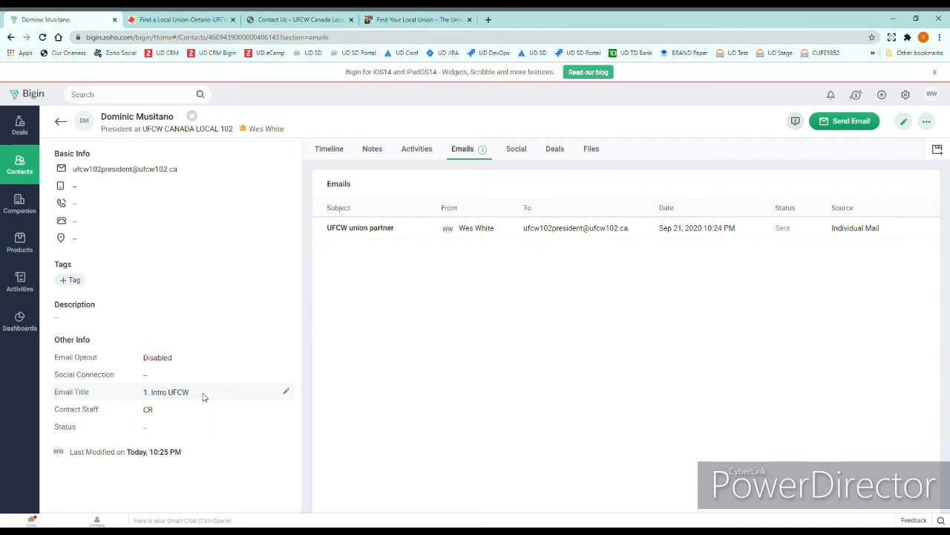
pyautogui.click(62, 123)
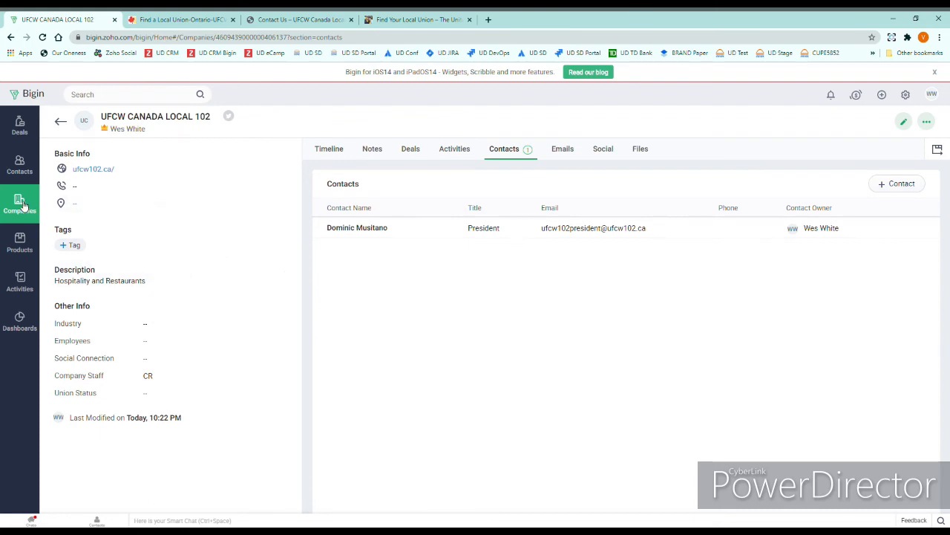
# Step: Review the CR Union companies view, then open the All Contacts list
pyautogui.click(21, 207)
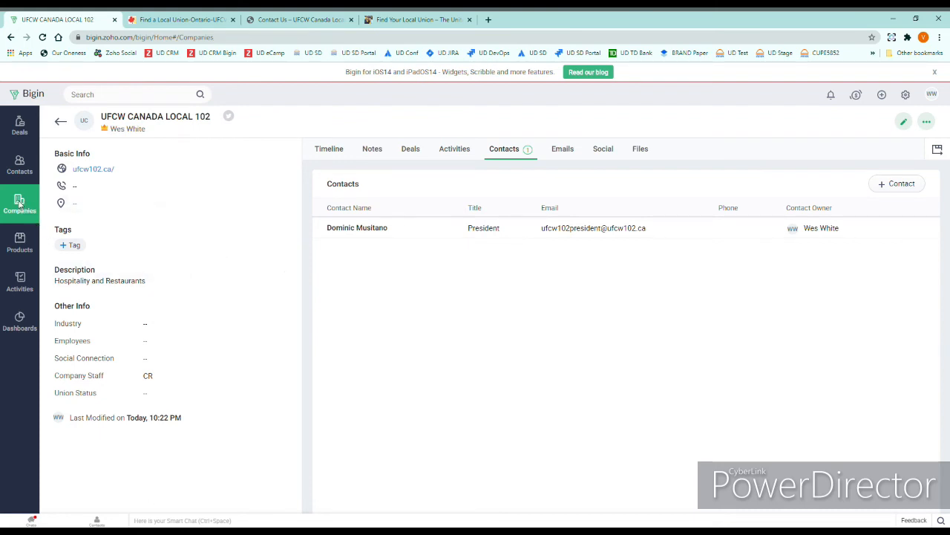
pyautogui.click(20, 165)
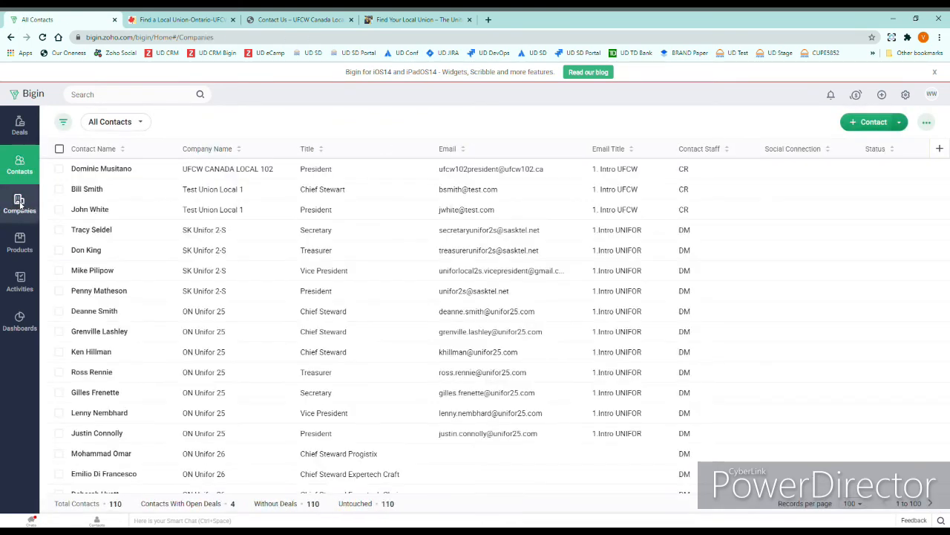
pyautogui.click(20, 205)
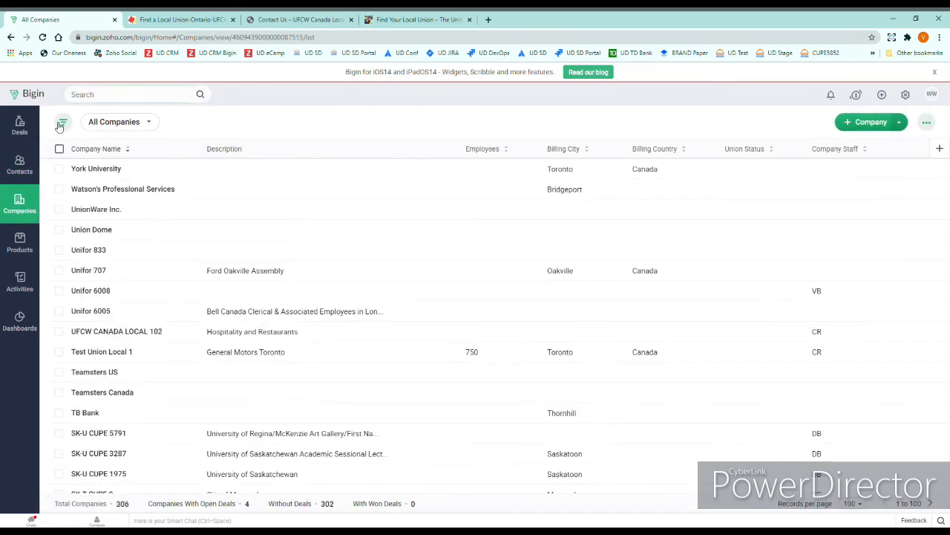
pyautogui.click(150, 122)
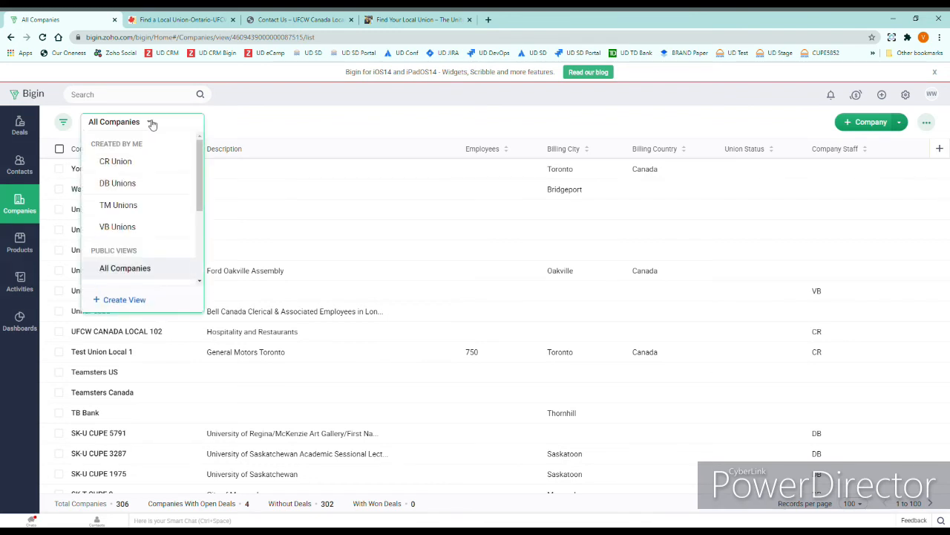
pyautogui.click(130, 167)
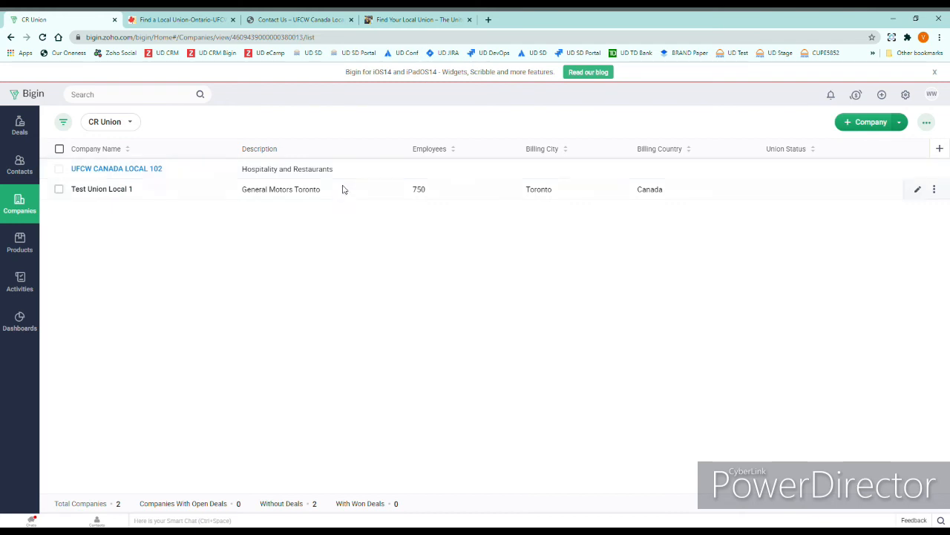
pyautogui.click(13, 172)
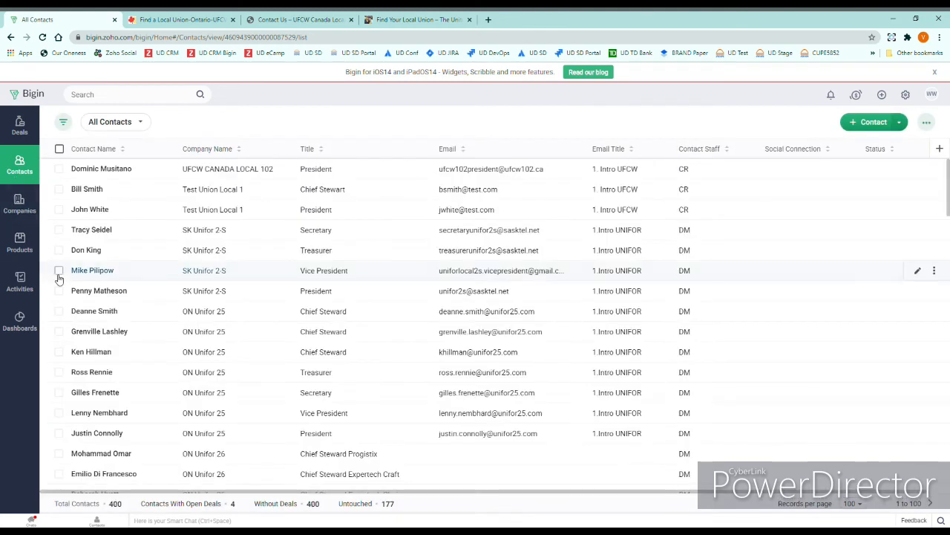
# Step: Filter contacts to the CR Contacts view, then switch to the Find Your Local Union page
pyautogui.click(141, 122)
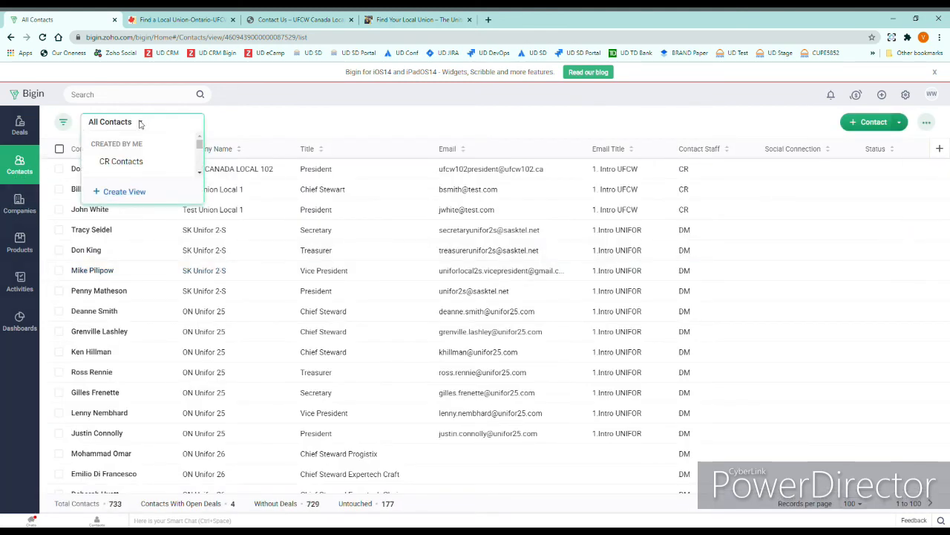
pyautogui.click(121, 162)
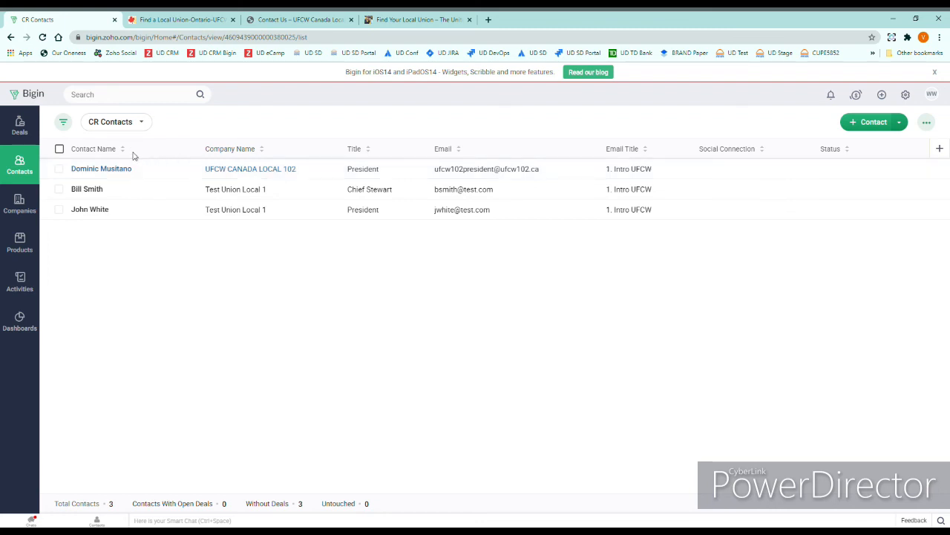
pyautogui.click(390, 22)
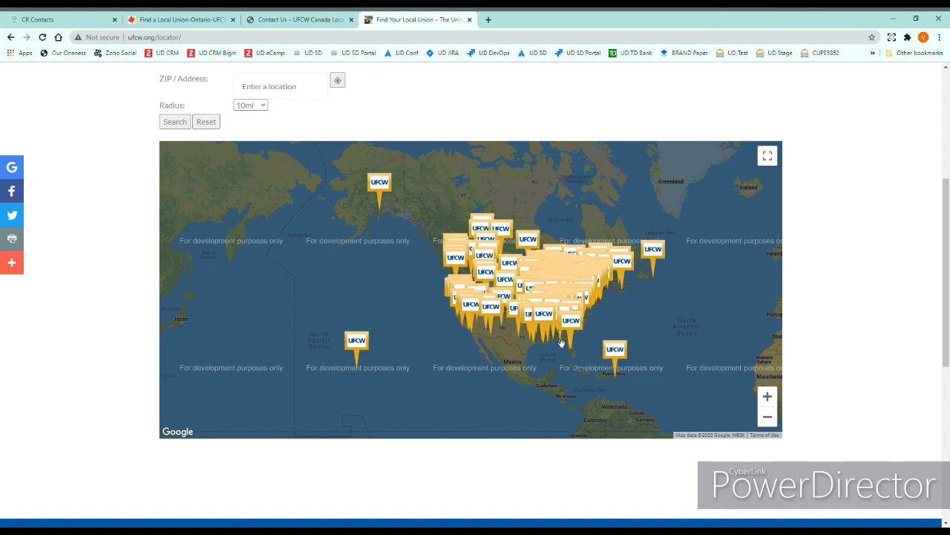
# Step: Zoom and pan the locals map from the world view to Virginia and North Carolina
pyautogui.scroll(3, 554, 300)
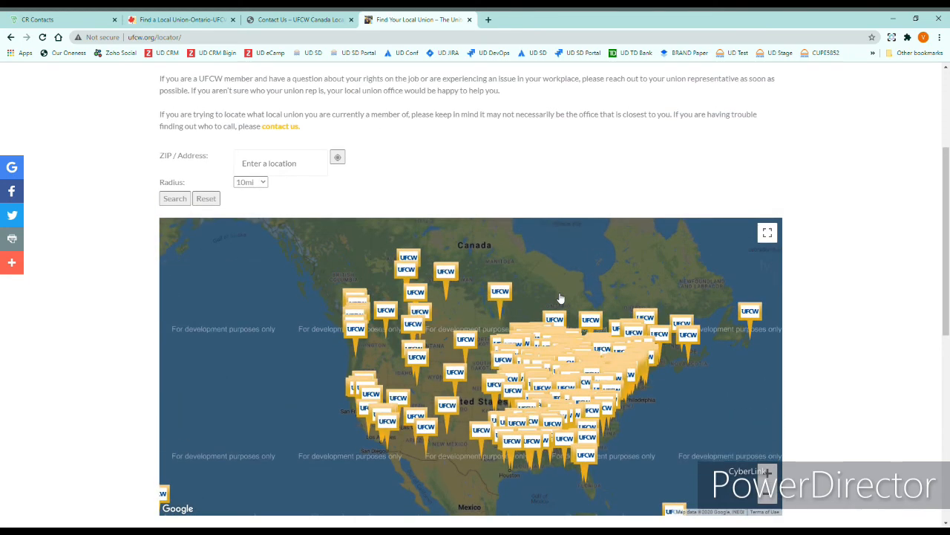
pyautogui.scroll(3, 590, 359)
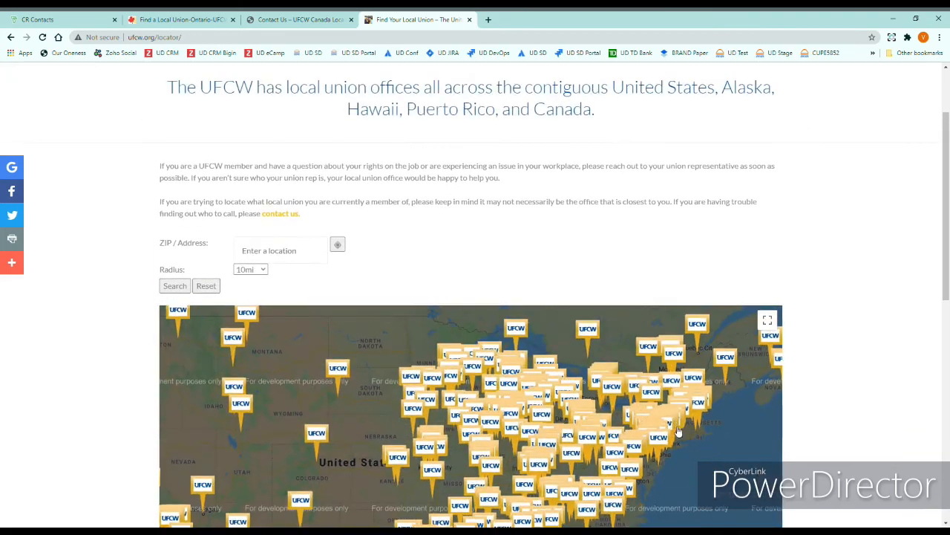
pyautogui.moveTo(705, 448); pyautogui.dragTo(660, 372)
pyautogui.scroll(3, 644, 400)
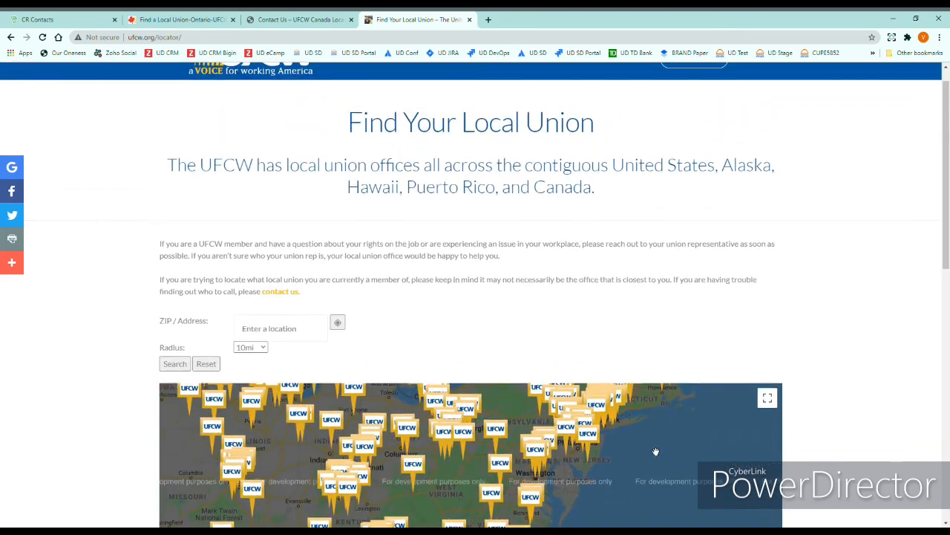
pyautogui.scroll(1, 703, 432)
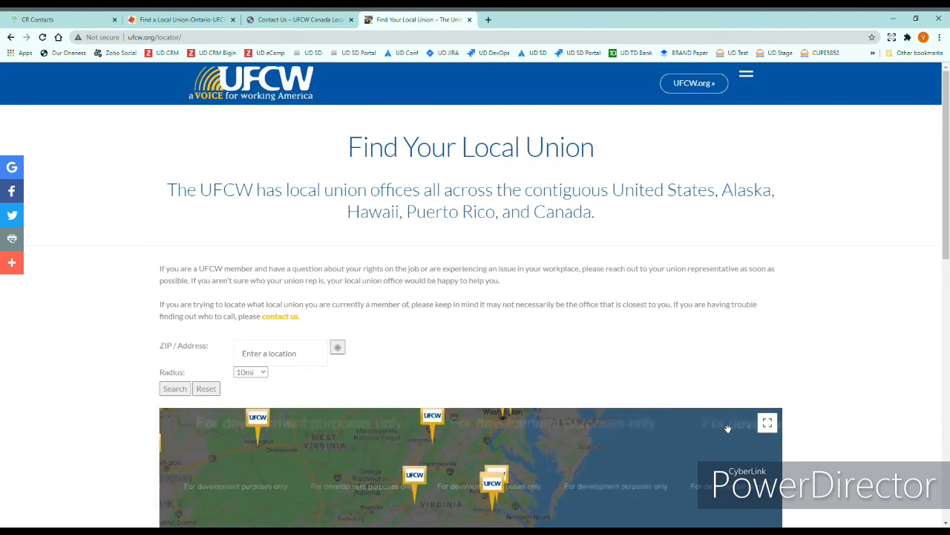
pyautogui.scroll(-1, 911, 451)
pyautogui.scroll(-3, 912, 445)
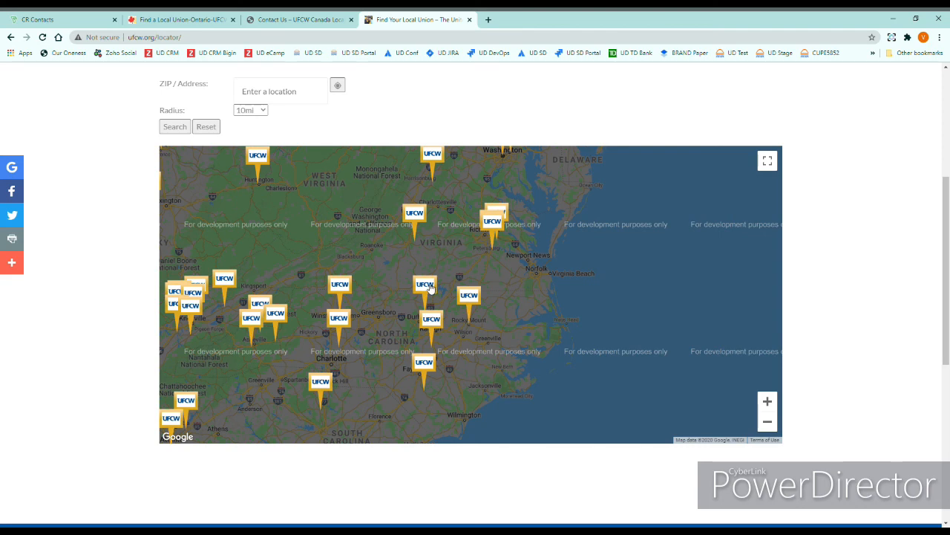
# Step: View map details for the Butner NC local, Locals 204, 427C, 2598T, 21, 94C and International
pyautogui.click(430, 288)
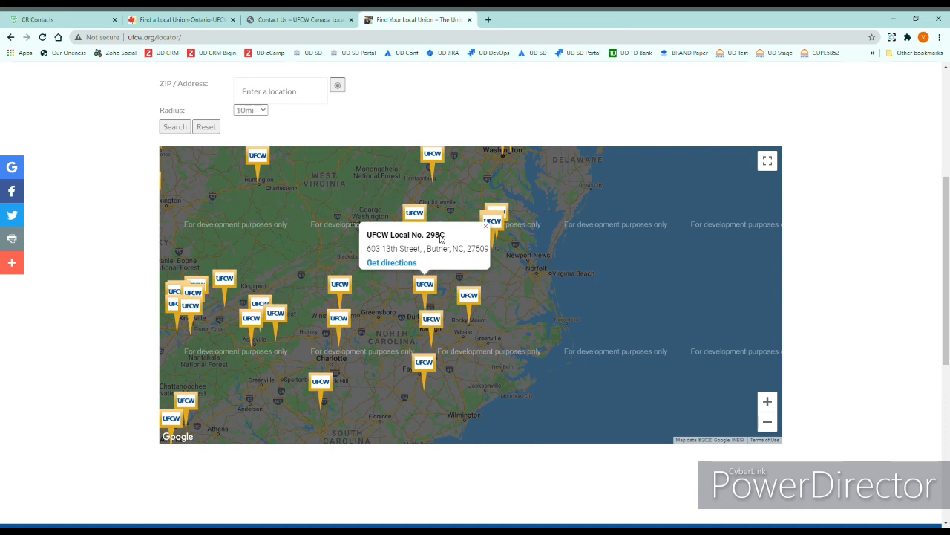
pyautogui.click(345, 289)
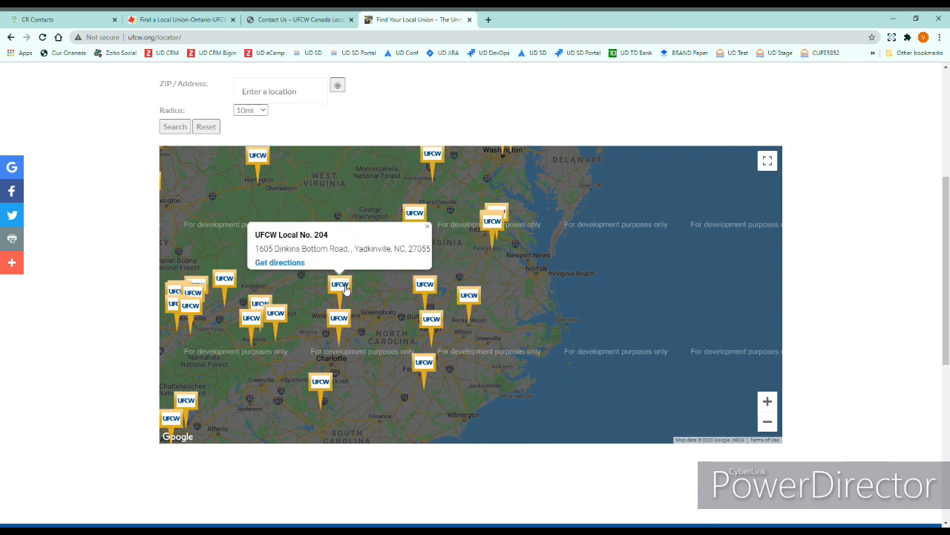
pyautogui.click(278, 318)
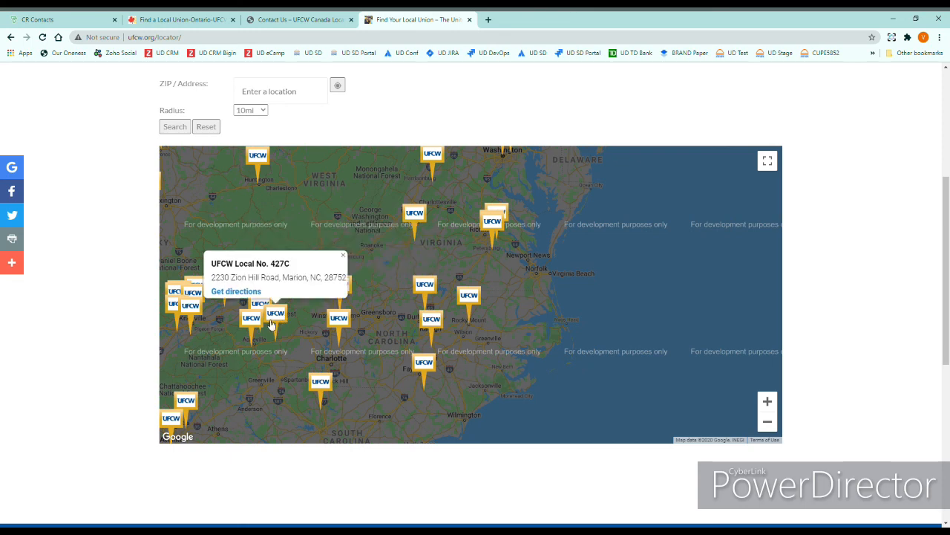
pyautogui.click(253, 324)
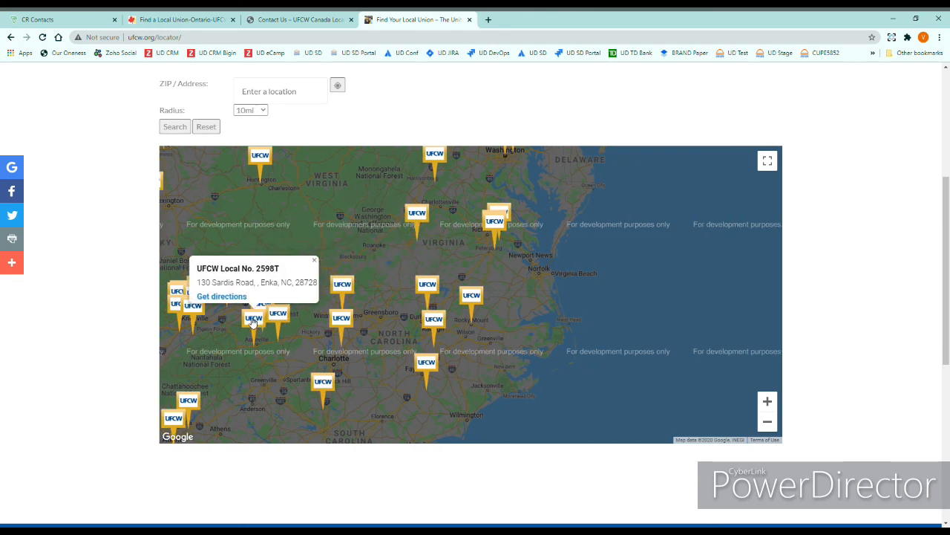
pyautogui.click(260, 159)
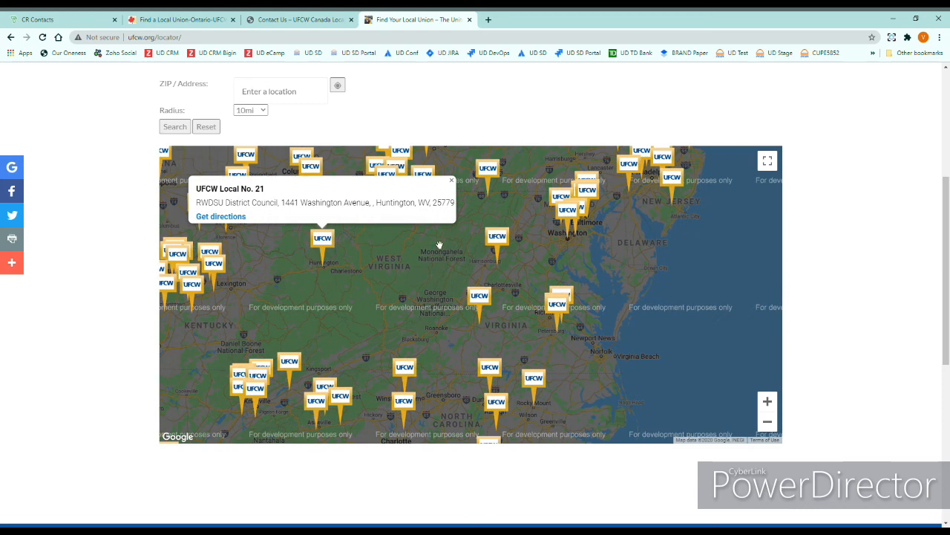
pyautogui.click(496, 247)
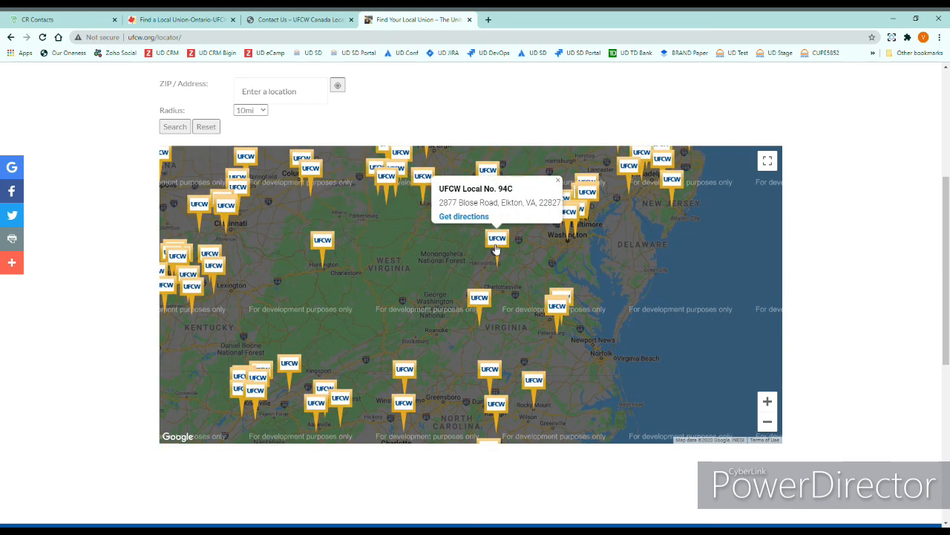
pyautogui.click(570, 214)
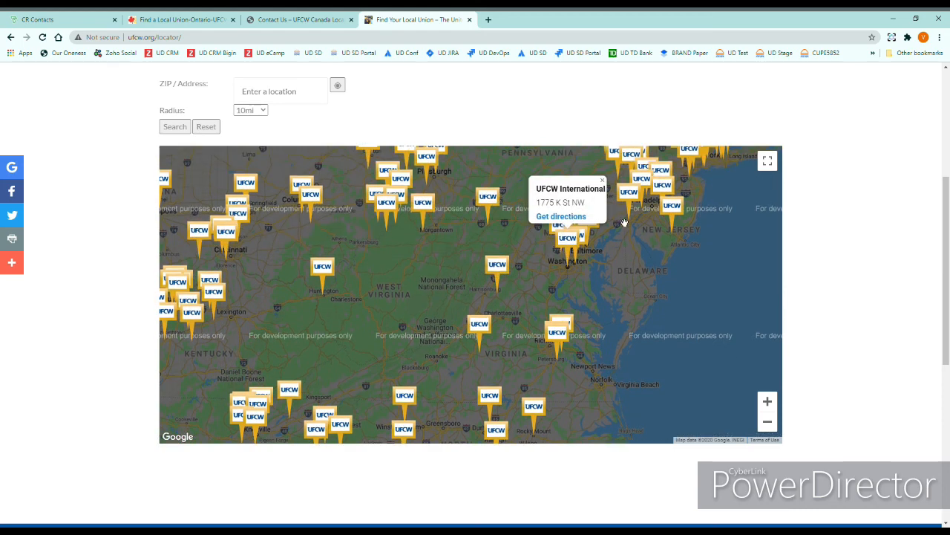
# Step: Open UFCW Local No. 152's website in a new tab and view it
pyautogui.click(672, 206)
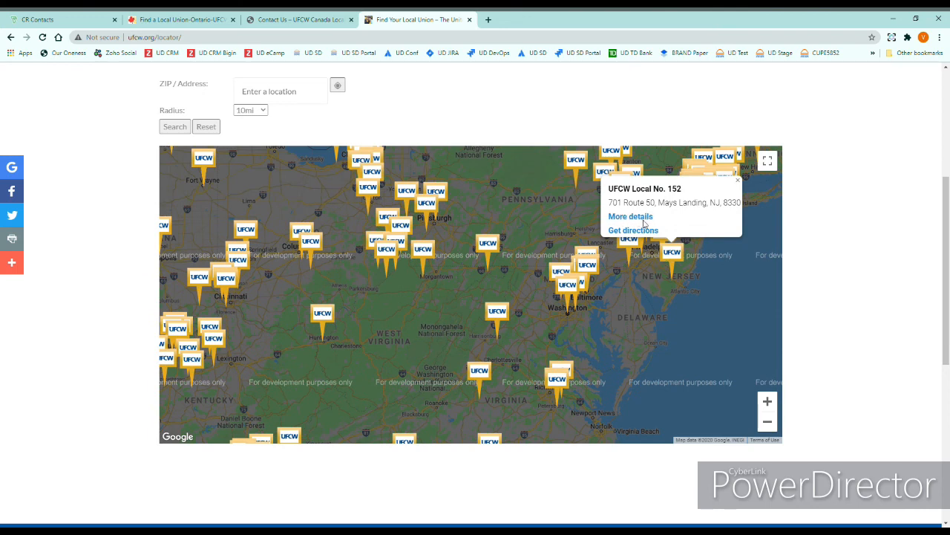
pyautogui.middleClick(631, 216)
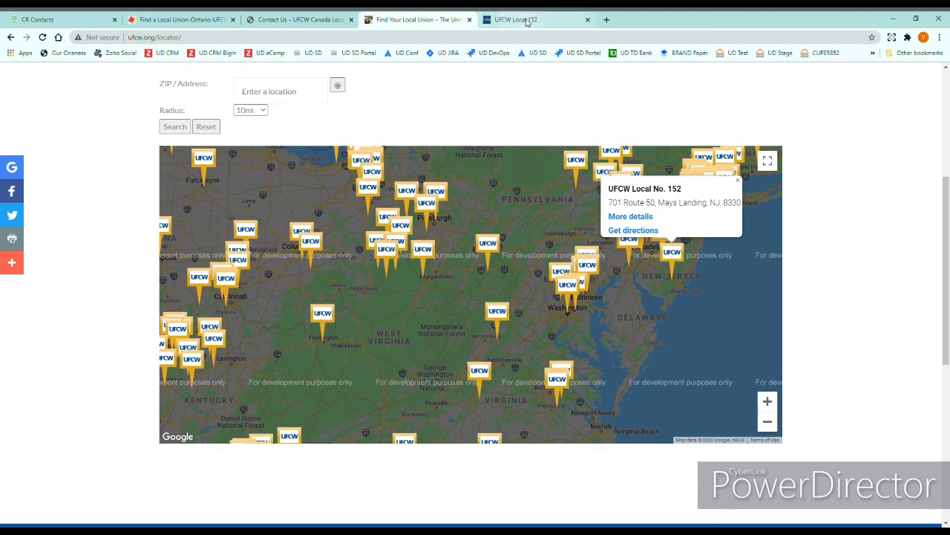
pyautogui.click(525, 20)
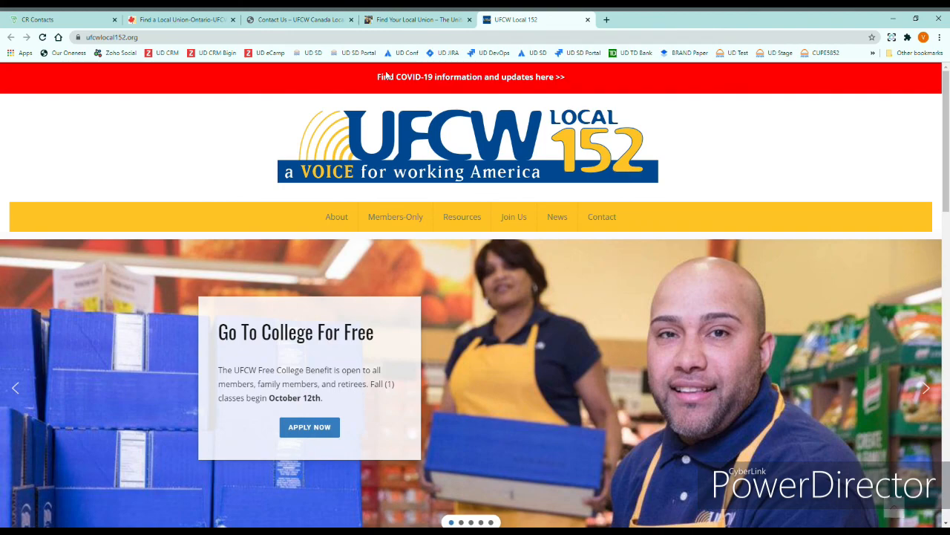